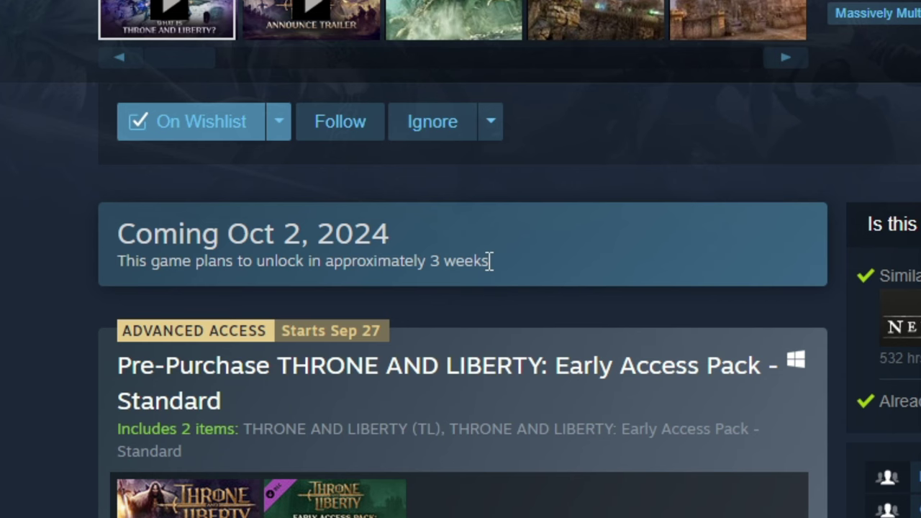
# Highlight the 'Coming Oct 2, 2024' release notice on the THRONE AND LIBERTY page
pyautogui.moveTo(490, 261); pyautogui.dragTo(111, 240)
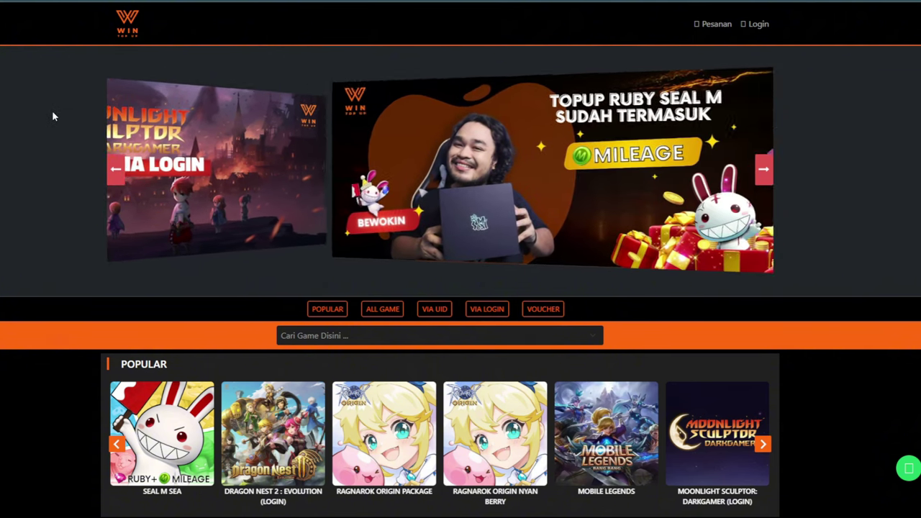
# Open the Dragon Nest 2: Evolution (Login) top-up page and start the account details form
pyautogui.scroll(-5, 29, 185)
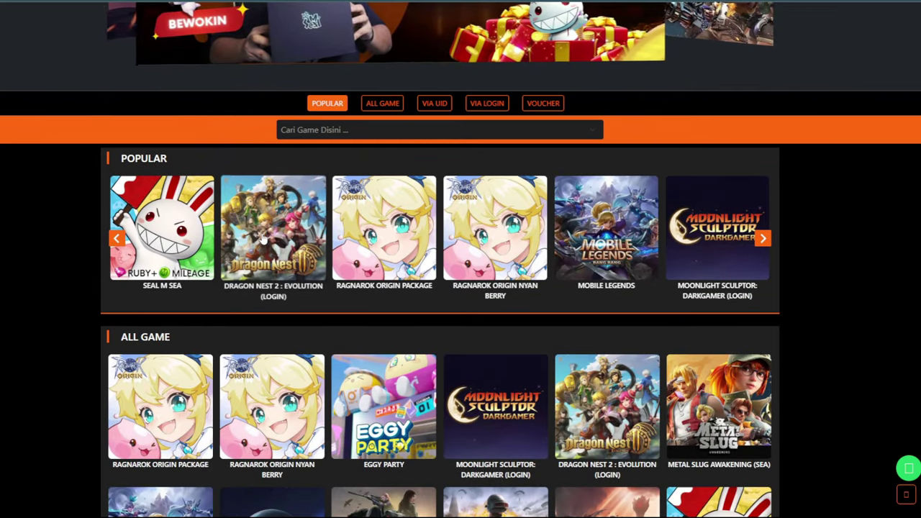
pyautogui.click(263, 240)
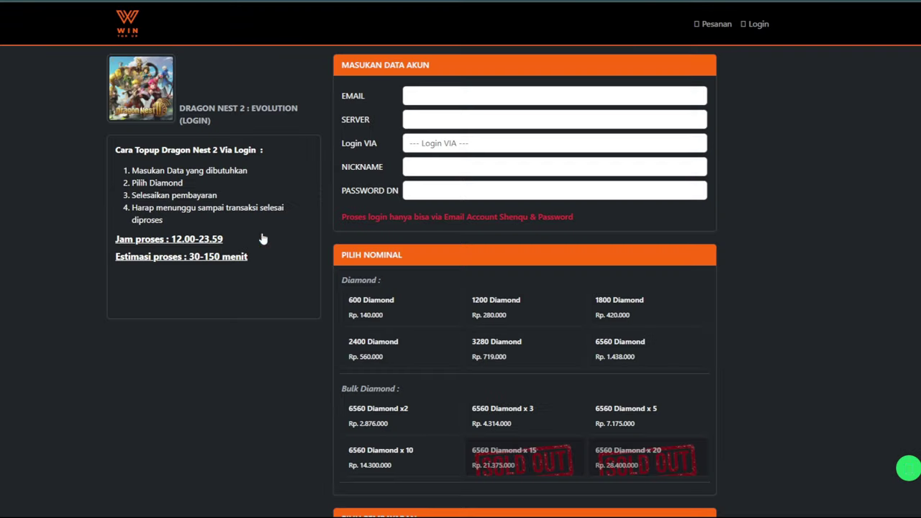
pyautogui.click(463, 95)
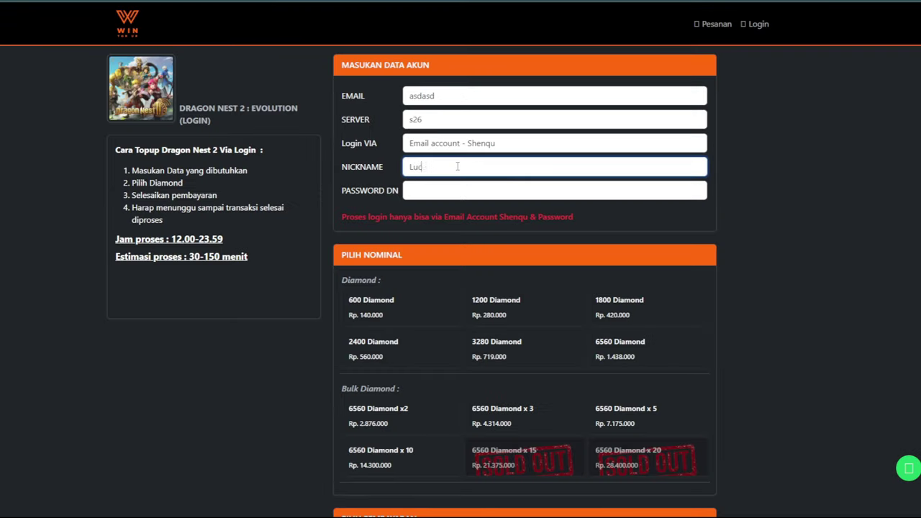
# Choose 6560 Diamond x 10, pay by BCA, enter voucher GAMECIEL, then the WhatsApp field
pyautogui.scroll(-2, 382, 300)
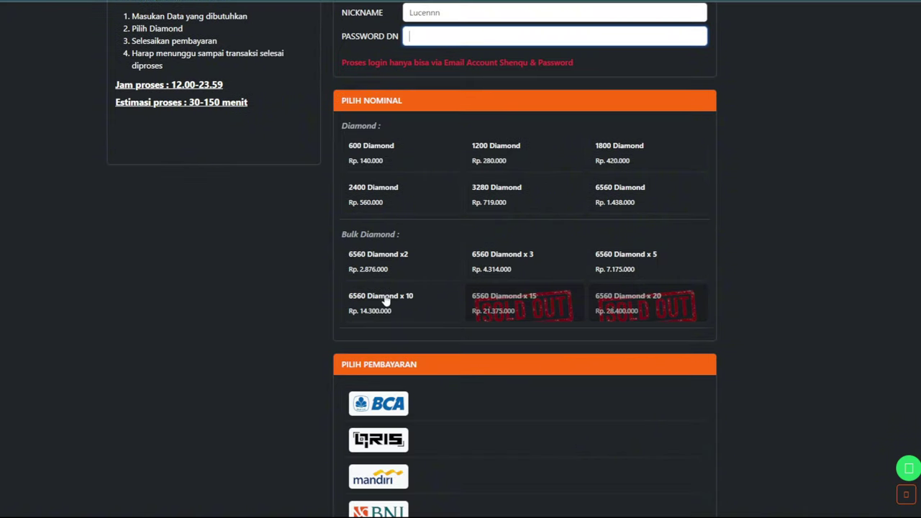
pyautogui.click(382, 300)
pyautogui.scroll(-2, 452, 238)
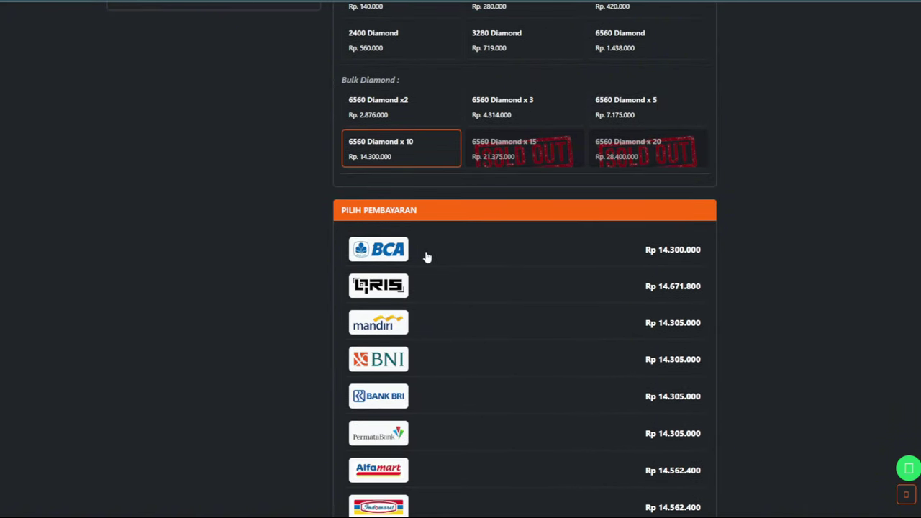
pyautogui.click(427, 257)
pyautogui.scroll(-6, 471, 233)
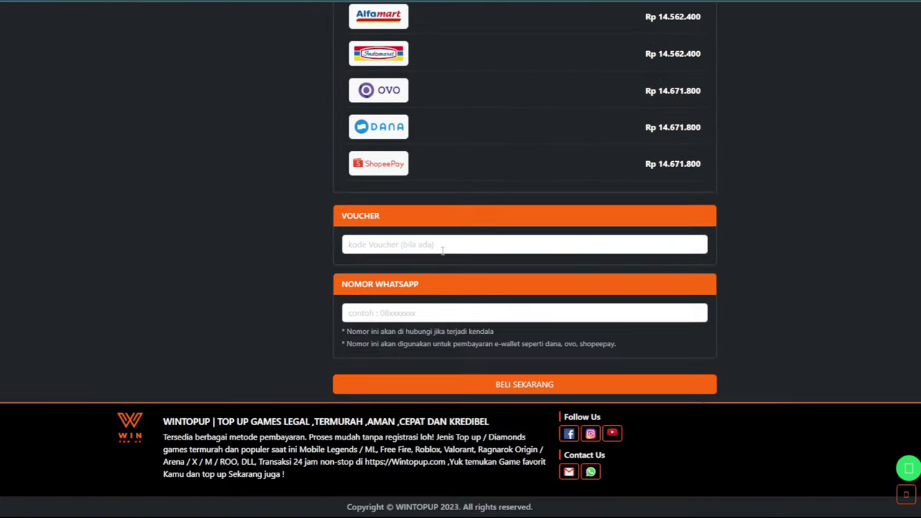
pyautogui.click(433, 245)
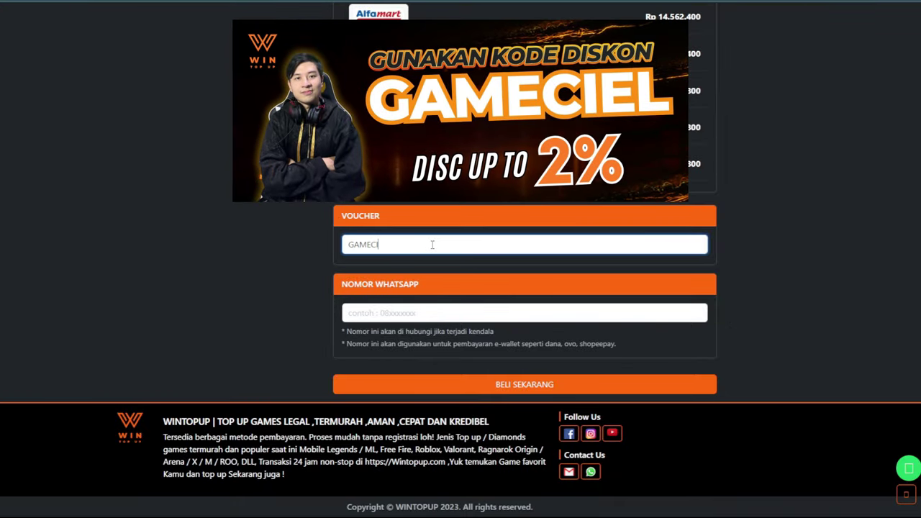
pyautogui.click(406, 314)
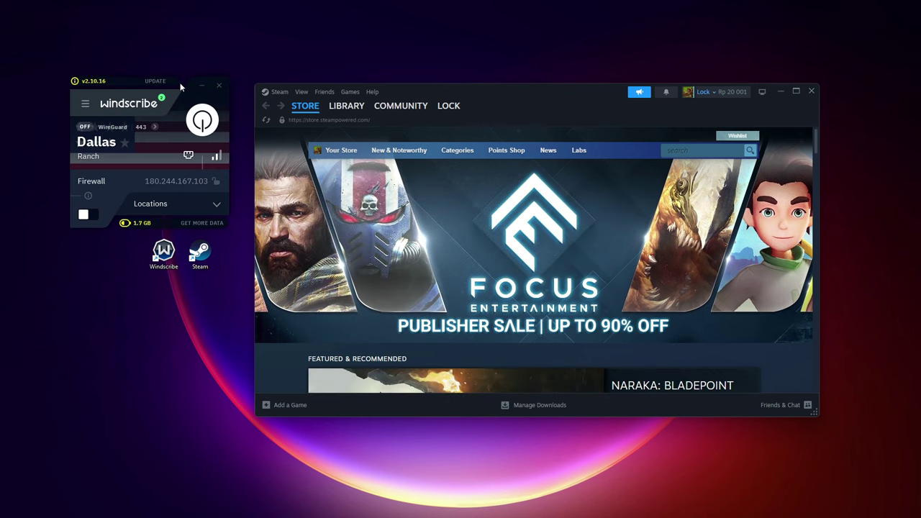
# Exit Steam completely from the tray, then connect Windscribe to the Dallas server
pyautogui.click(812, 92)
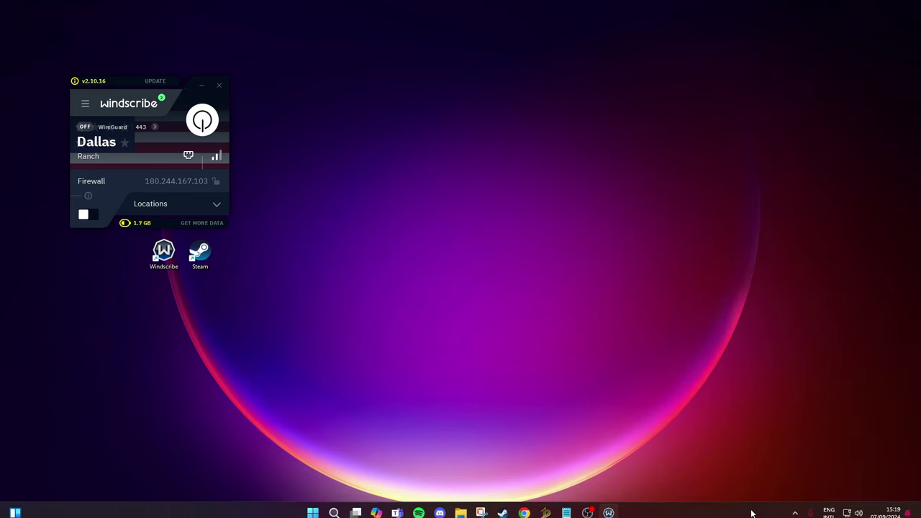
pyautogui.click(792, 507)
pyautogui.rightClick(796, 478)
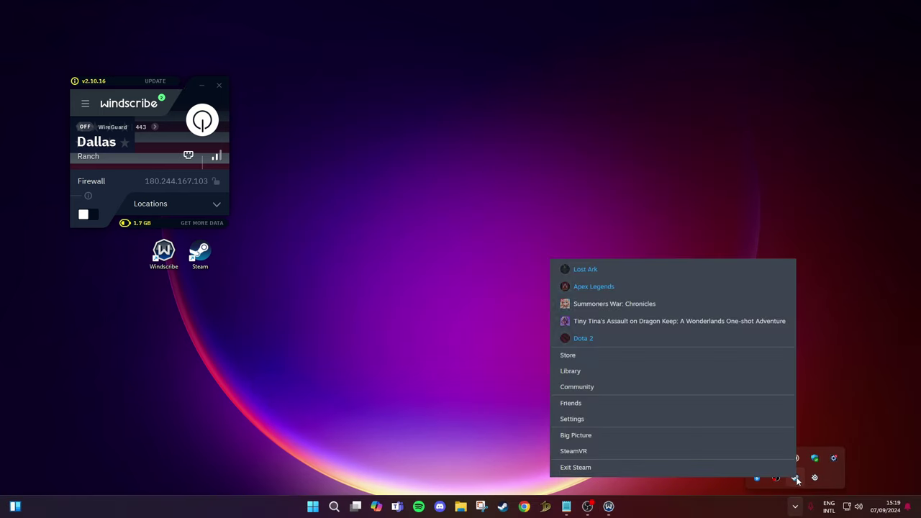
pyautogui.click(724, 470)
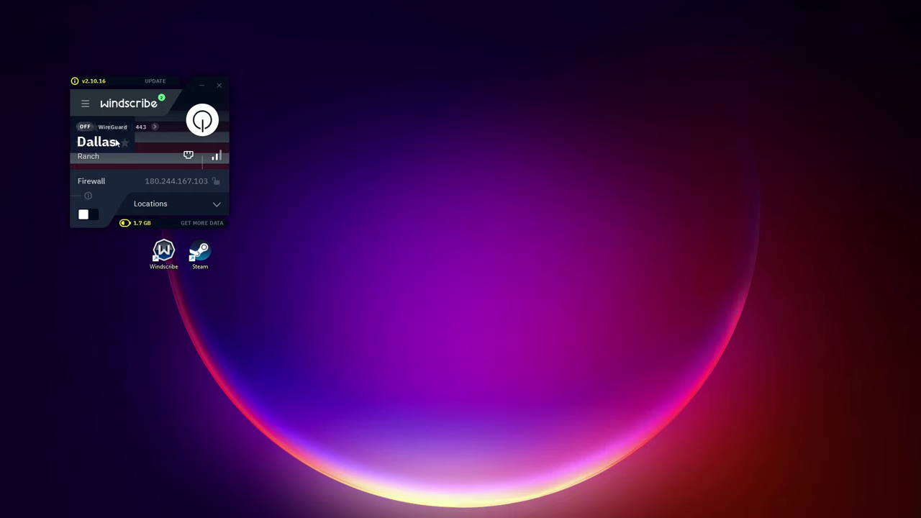
pyautogui.click(211, 209)
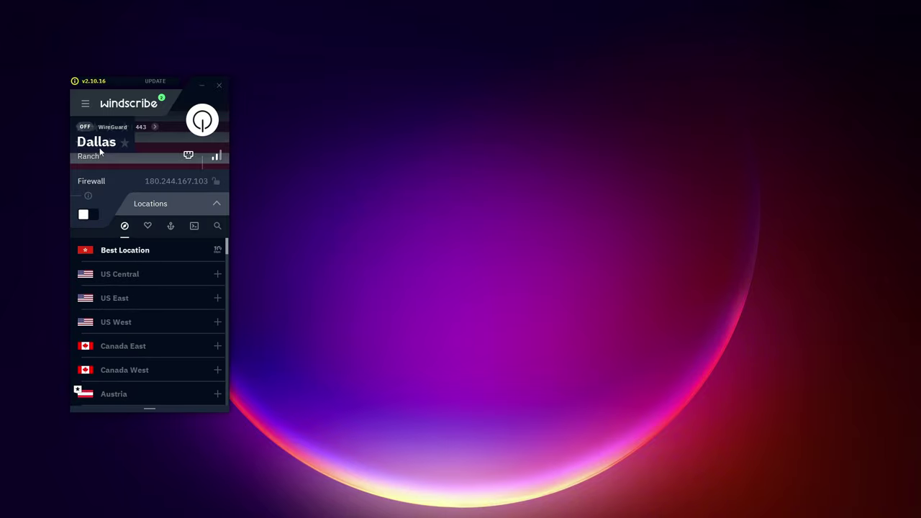
pyautogui.click(201, 122)
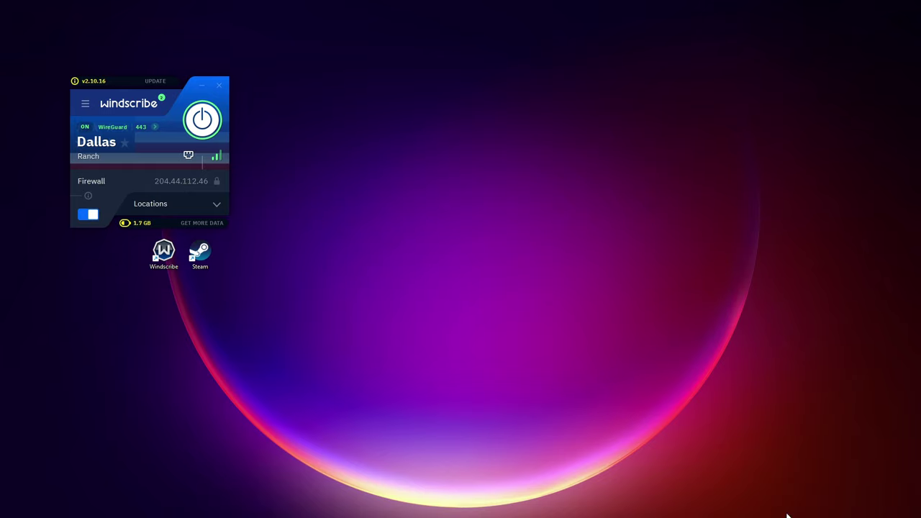
# Reopen Steam and add No Man's Sky to the cart from its store page
pyautogui.moveTo(789, 516)
pyautogui.click(598, 504)
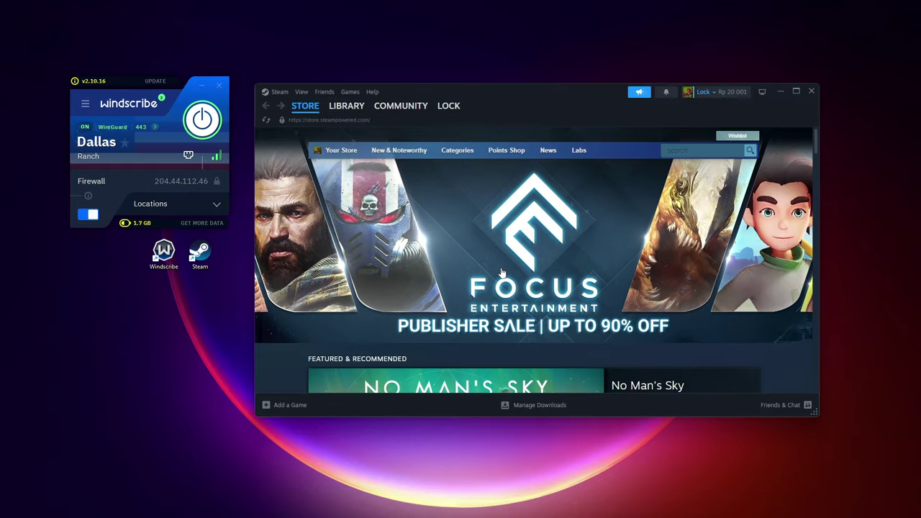
pyautogui.scroll(-3, 502, 272)
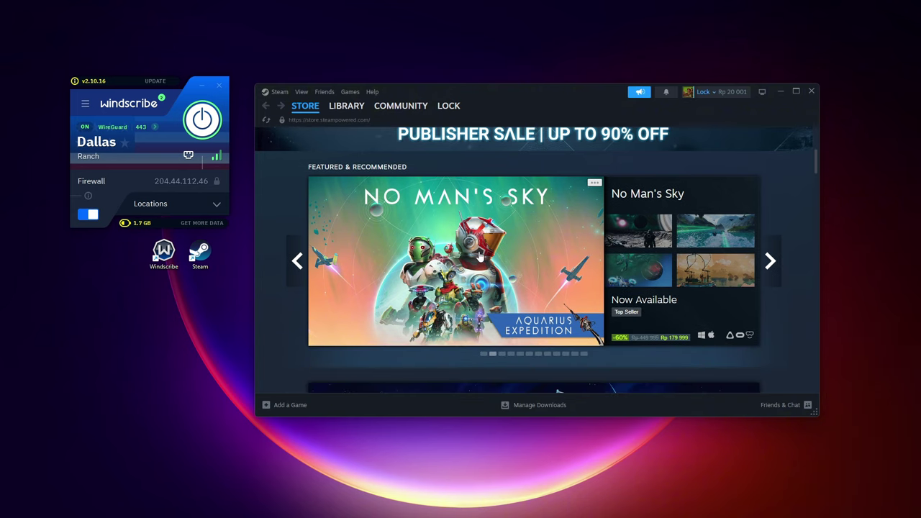
pyautogui.click(480, 255)
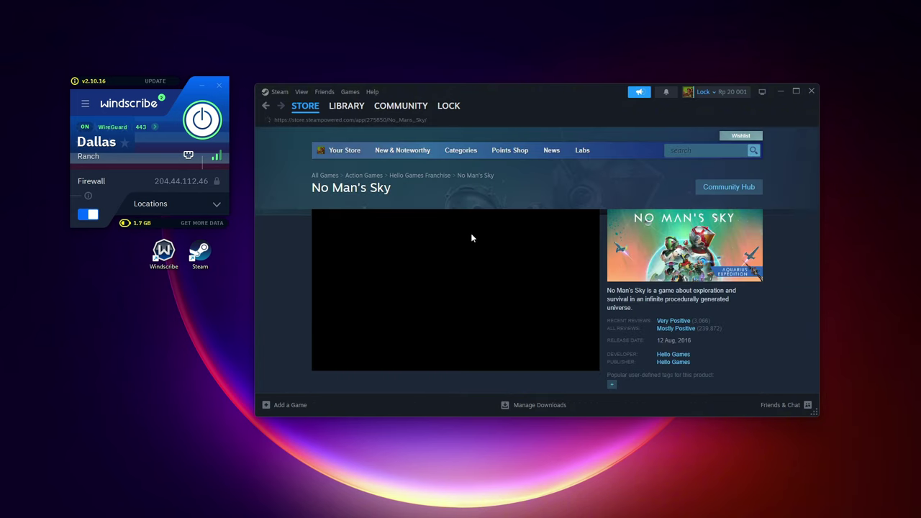
pyautogui.scroll(-3, 502, 235)
pyautogui.scroll(-3, 472, 210)
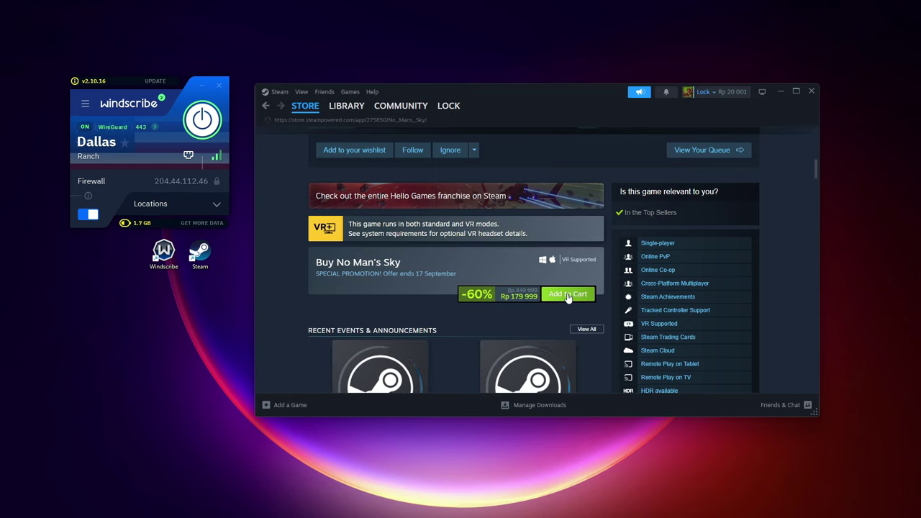
pyautogui.click(565, 292)
# View the cart and remove the duplicate No Man's Sky entry
pyautogui.click(587, 327)
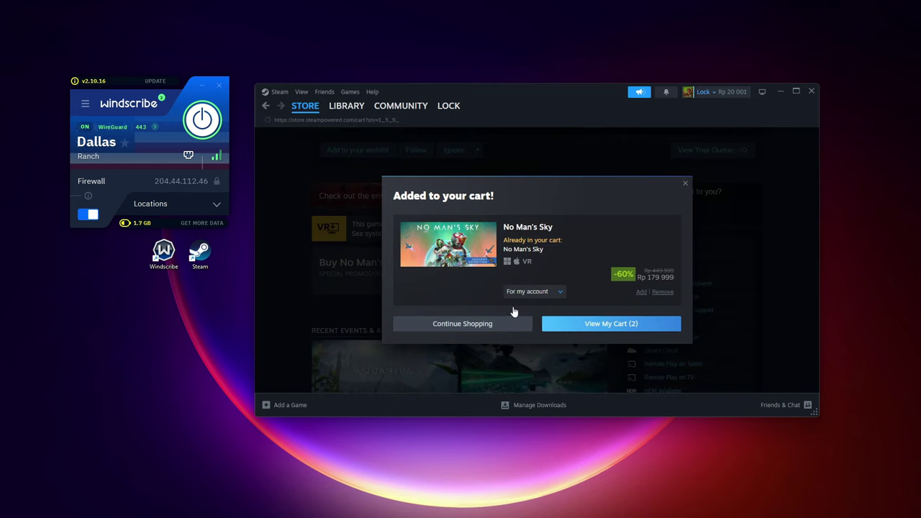
pyautogui.scroll(-1, 522, 269)
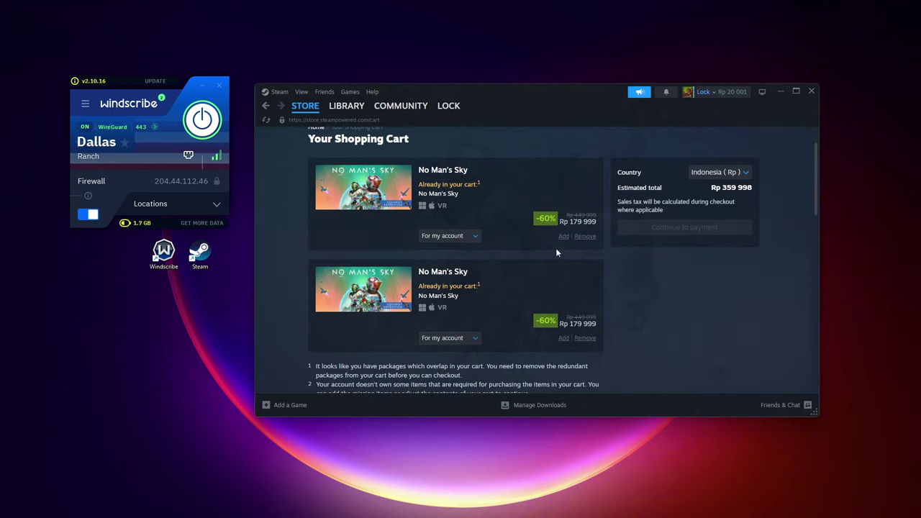
pyautogui.click(585, 237)
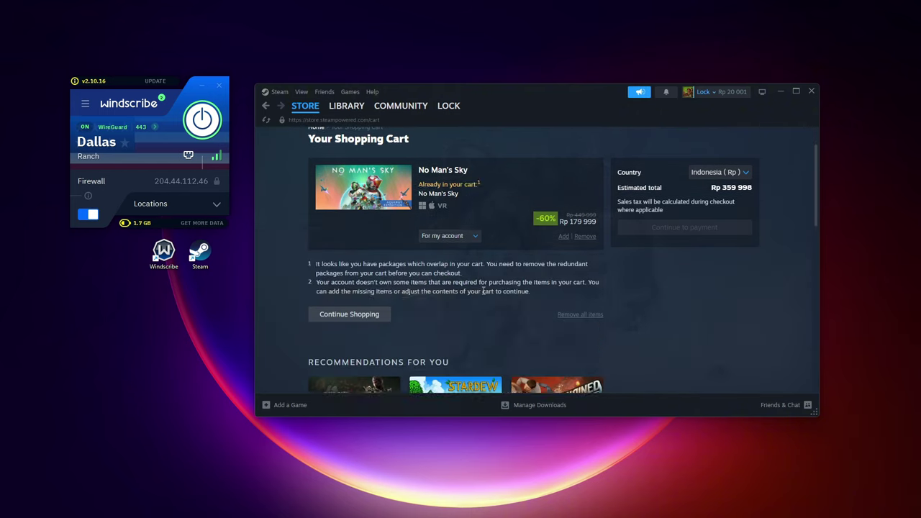
pyautogui.scroll(1, 719, 252)
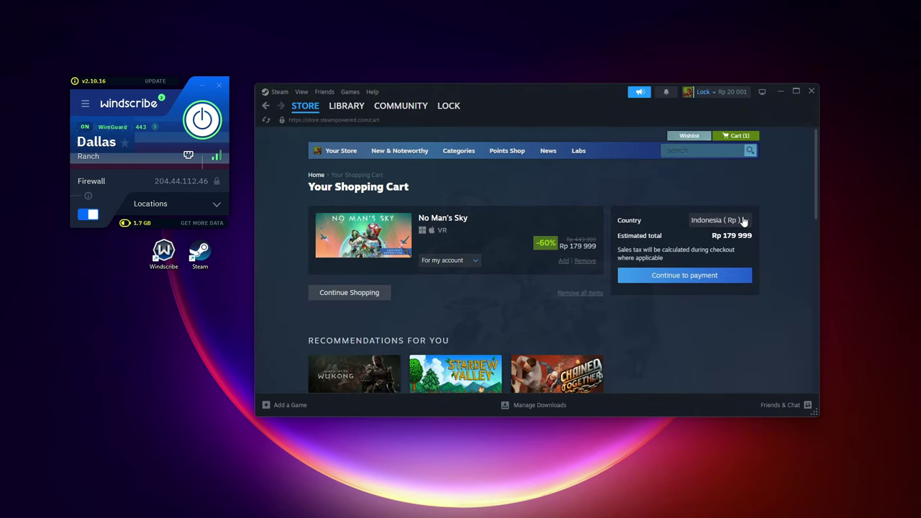
# Set the cart's country to United States ($) and confirm United States billing
pyautogui.click(744, 221)
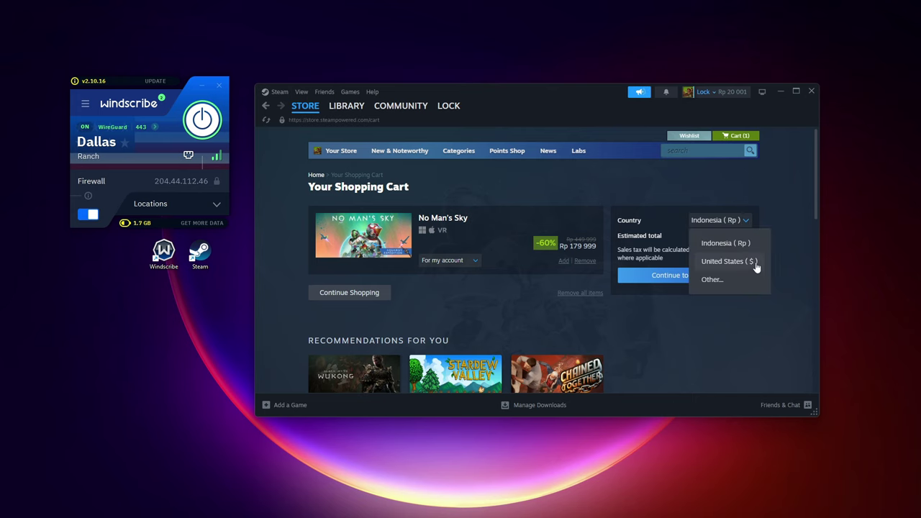
pyautogui.click(736, 264)
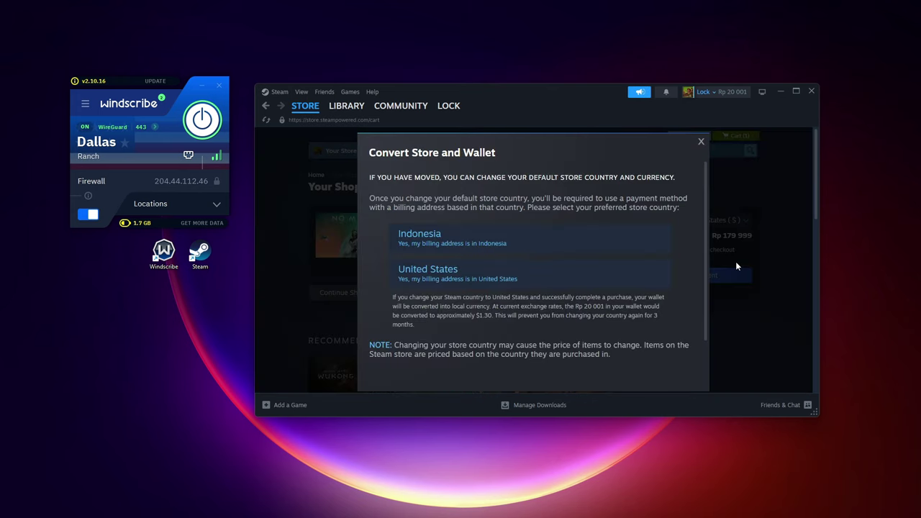
pyautogui.click(446, 279)
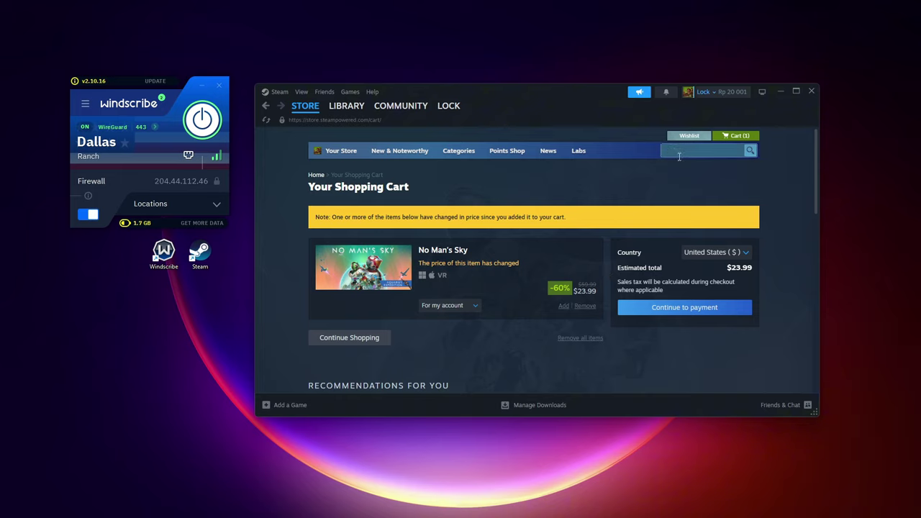
# Browse the THRONE AND LIBERTY (TL) store page, then open the downloads manager
pyautogui.write('ne')
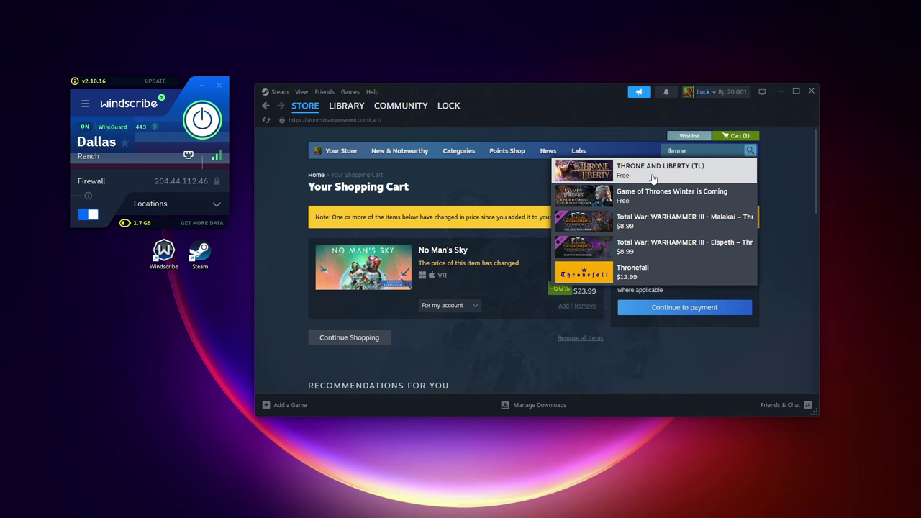
pyautogui.click(654, 178)
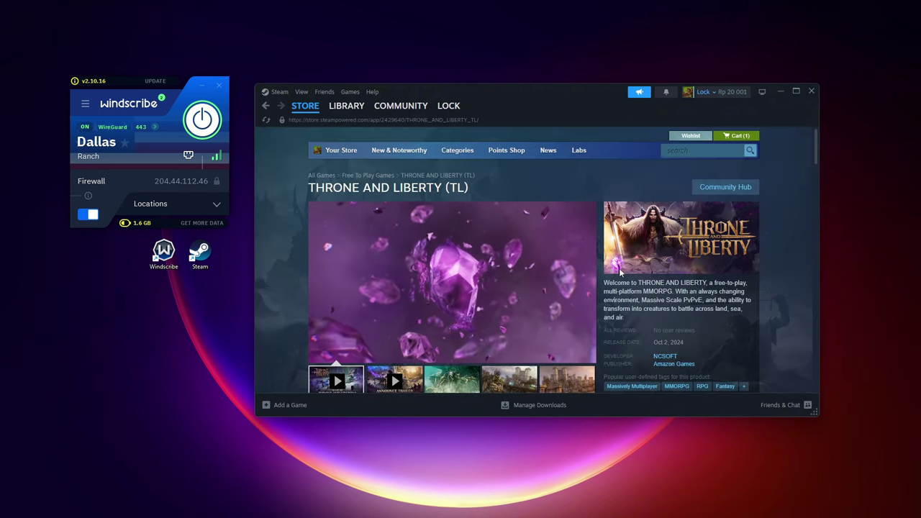
pyautogui.scroll(-2, 585, 269)
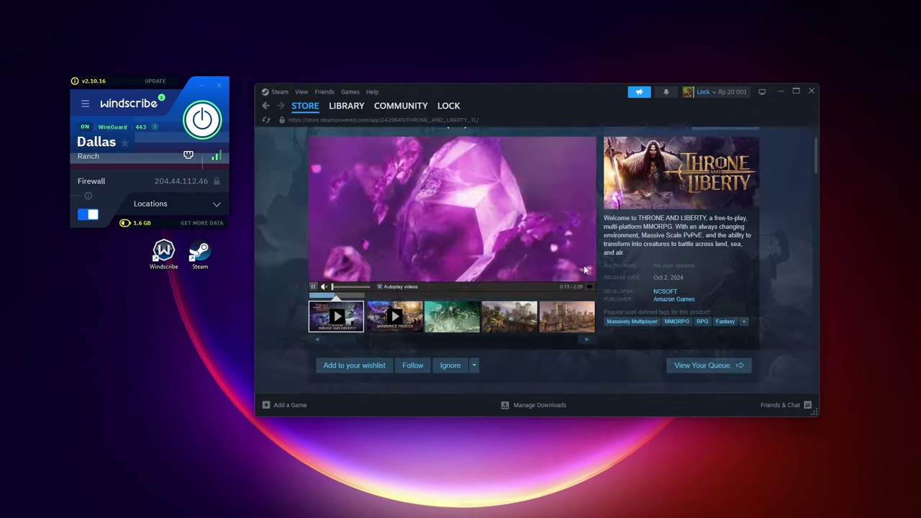
pyautogui.scroll(-5, 584, 269)
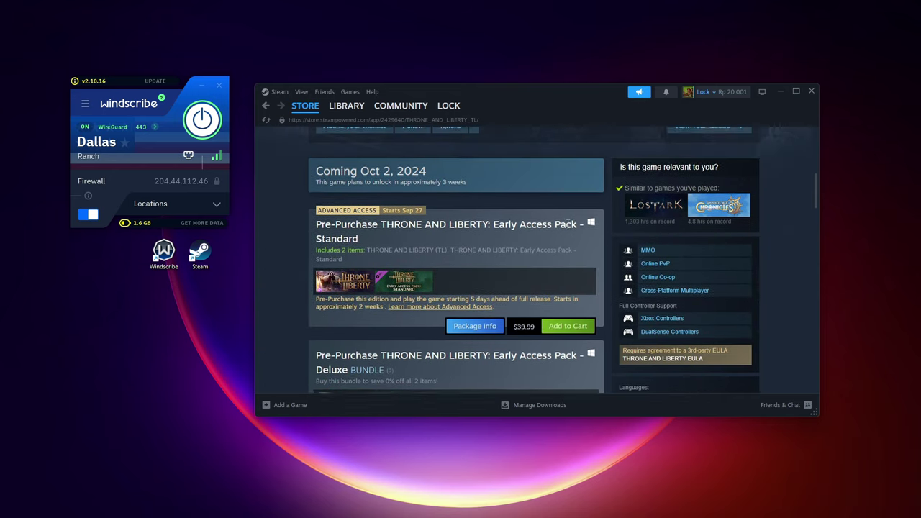
pyautogui.scroll(1, 555, 214)
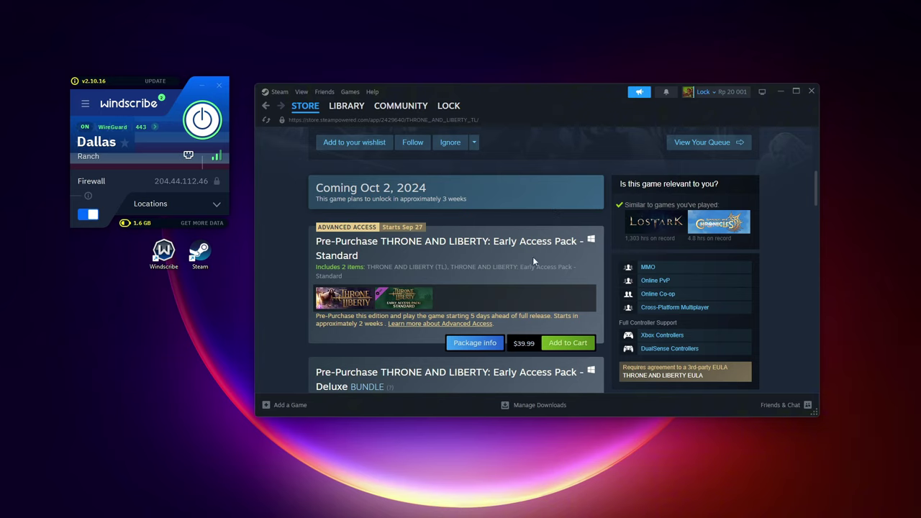
pyautogui.click(529, 406)
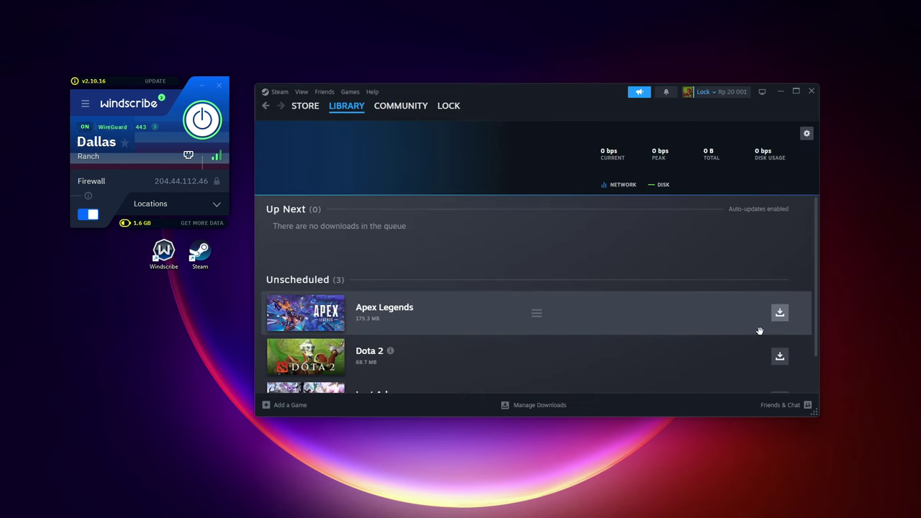
# Start the Lost Ark update download and disconnect Windscribe
pyautogui.click(782, 361)
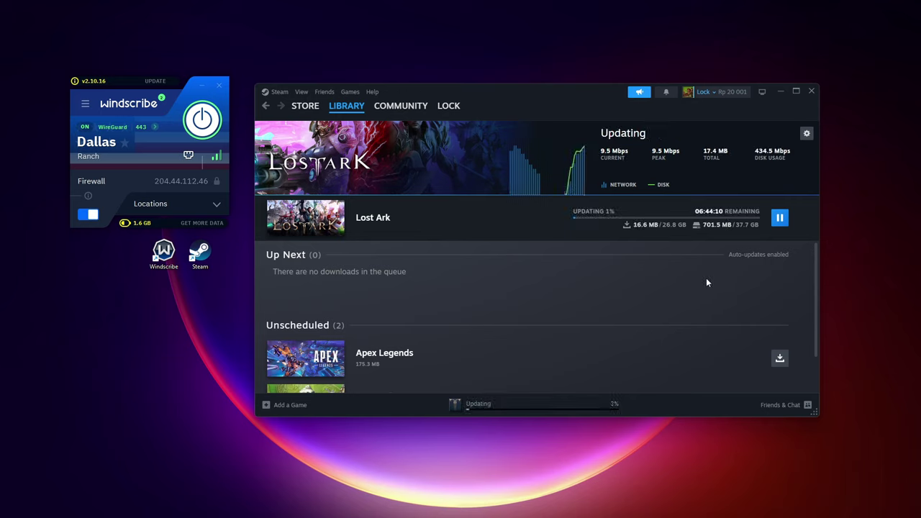
pyautogui.moveTo(601, 219)
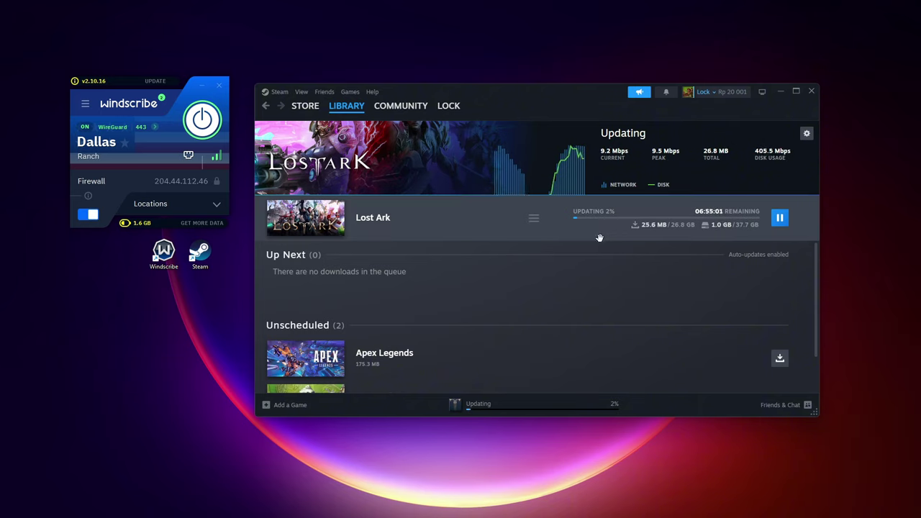
pyautogui.click(203, 122)
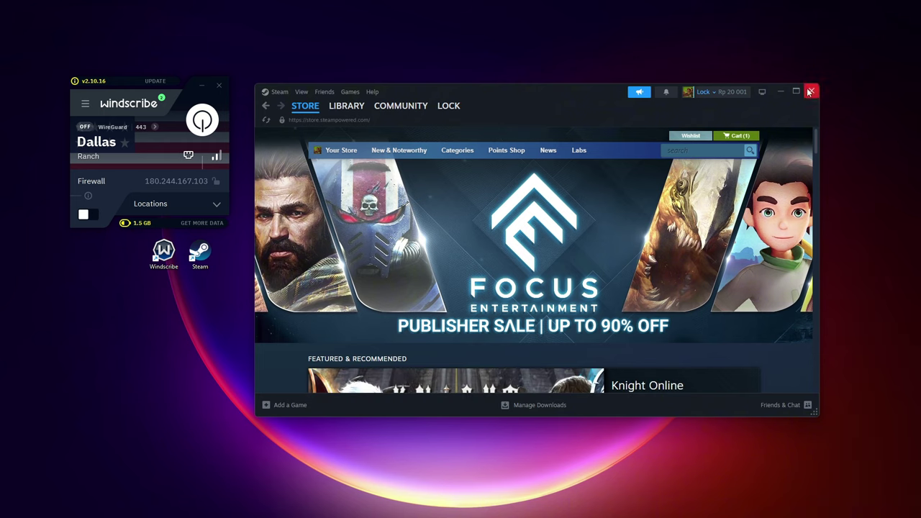
# Exit Steam via the tray, reconnect Windscribe to Dallas, and relaunch Steam from the desktop
pyautogui.click(812, 92)
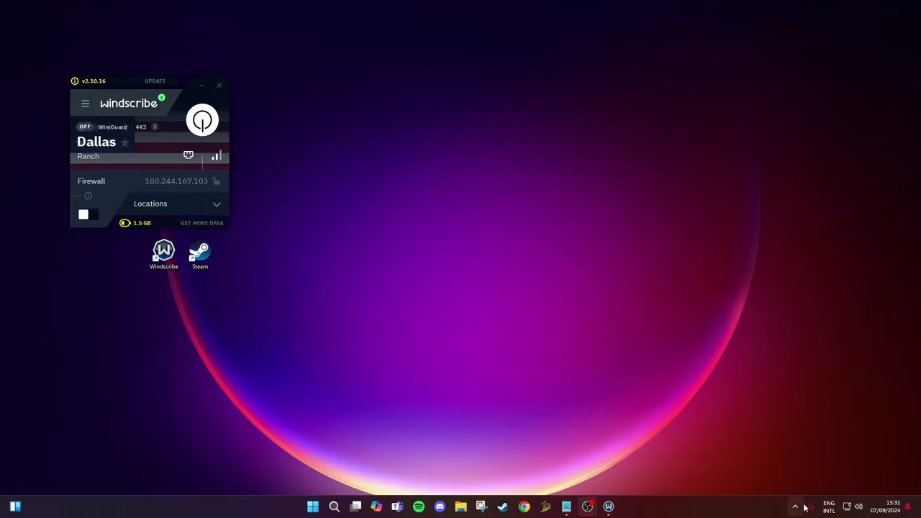
pyautogui.click(797, 506)
pyautogui.rightClick(796, 486)
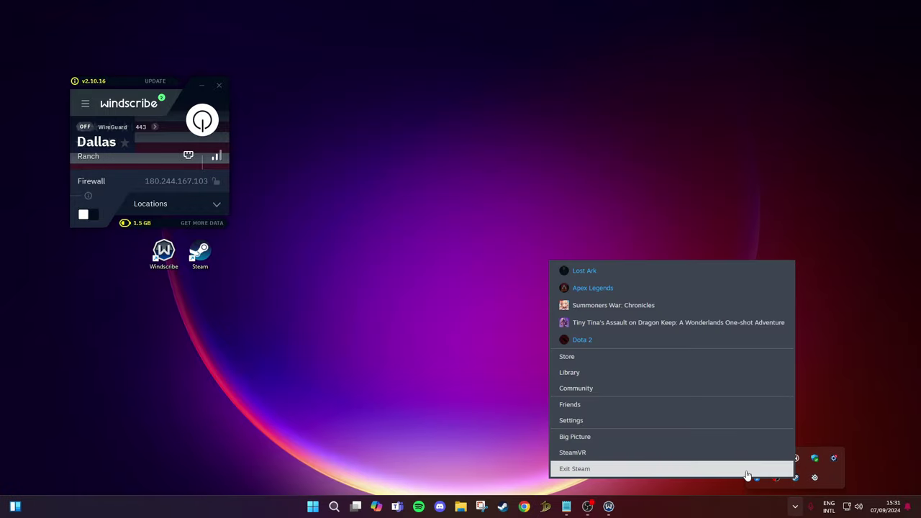
pyautogui.click(584, 468)
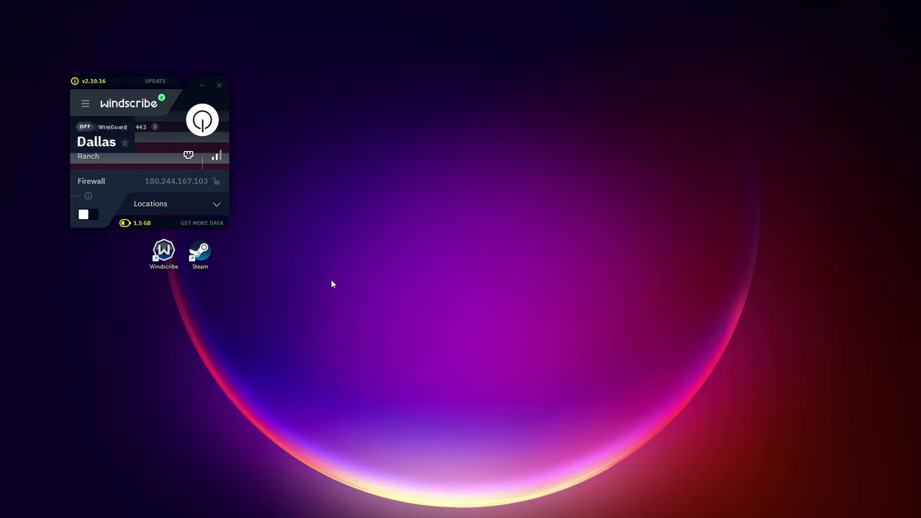
pyautogui.click(200, 129)
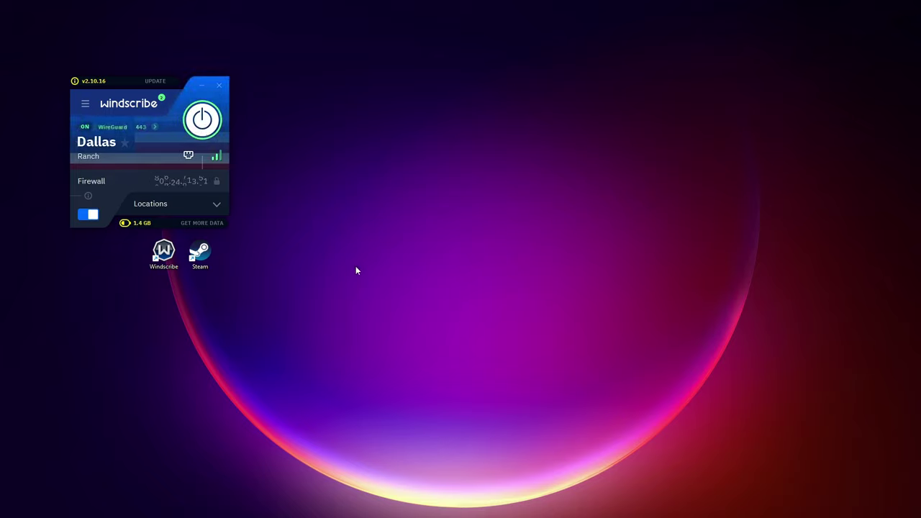
pyautogui.doubleClick(197, 264)
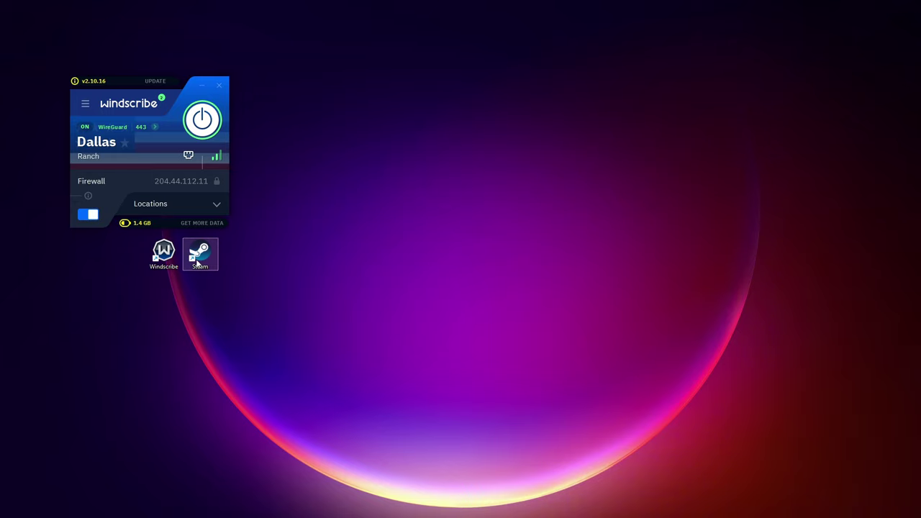
# Pass the age check and add the Call of Duty: Black Ops 6 pre-purchase to the cart
pyautogui.scroll(-3, 503, 220)
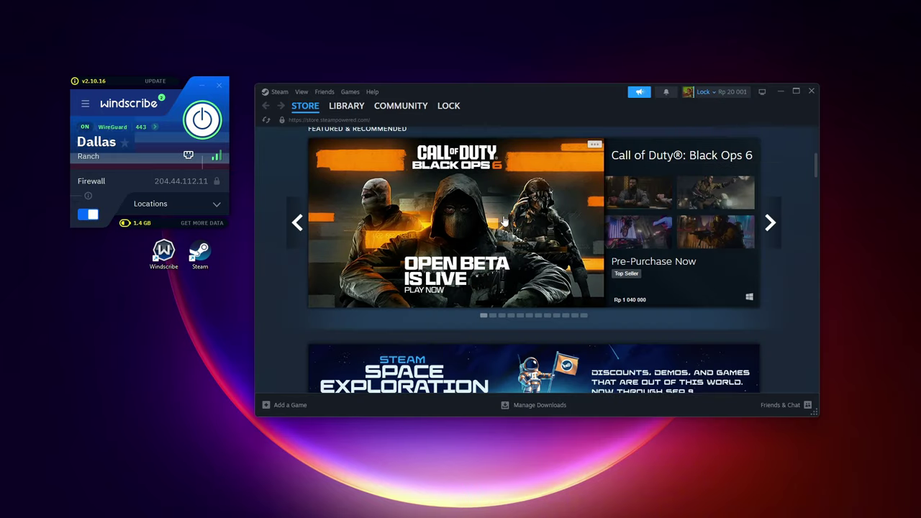
pyautogui.click(456, 223)
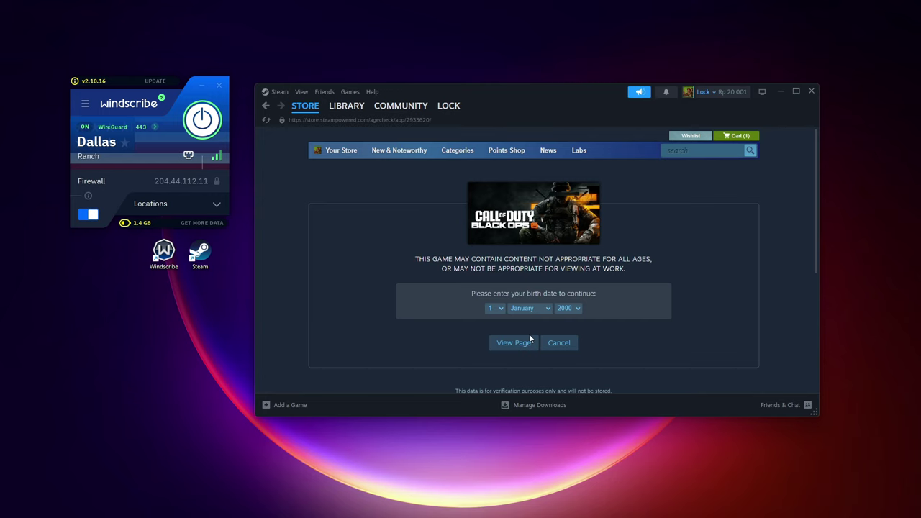
pyautogui.click(508, 349)
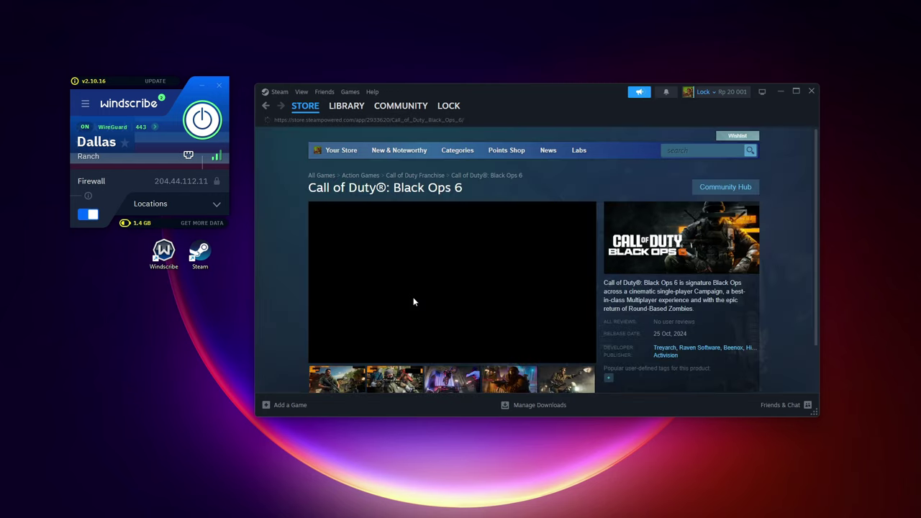
pyautogui.scroll(-3, 482, 273)
pyautogui.scroll(-1, 560, 299)
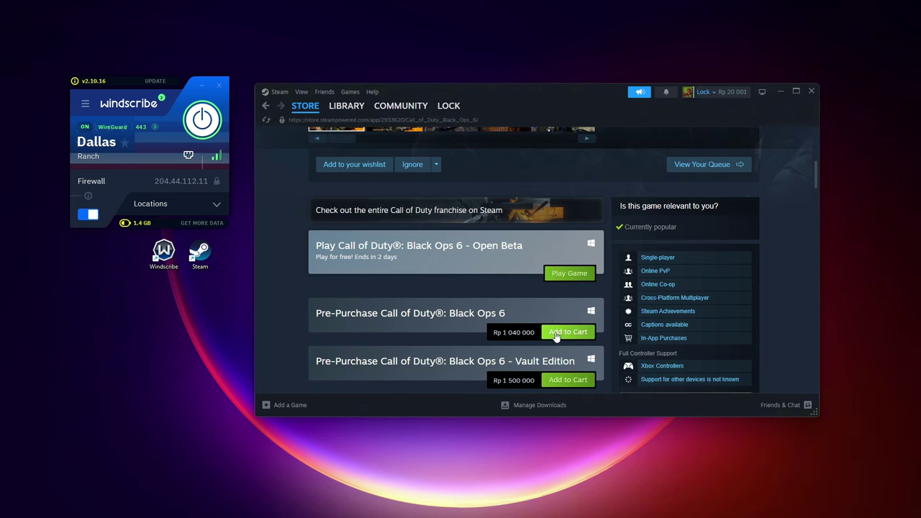
pyautogui.click(566, 311)
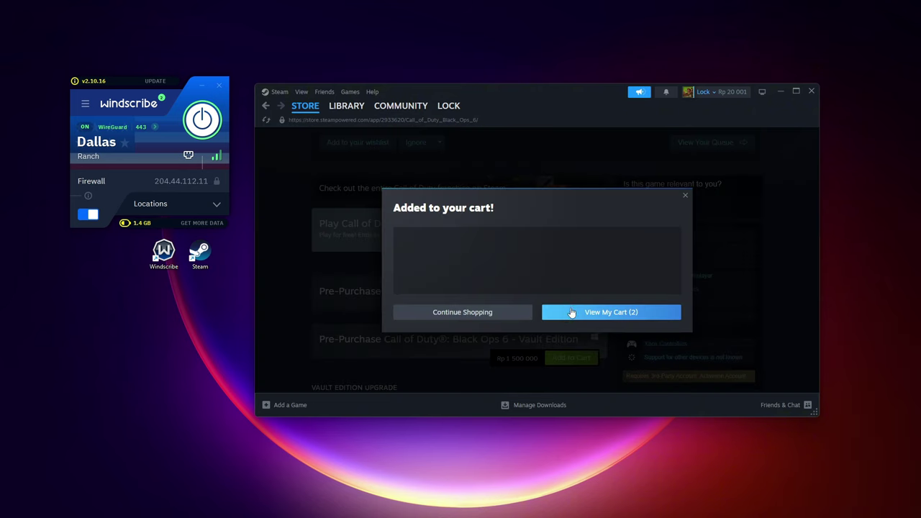
pyautogui.click(586, 324)
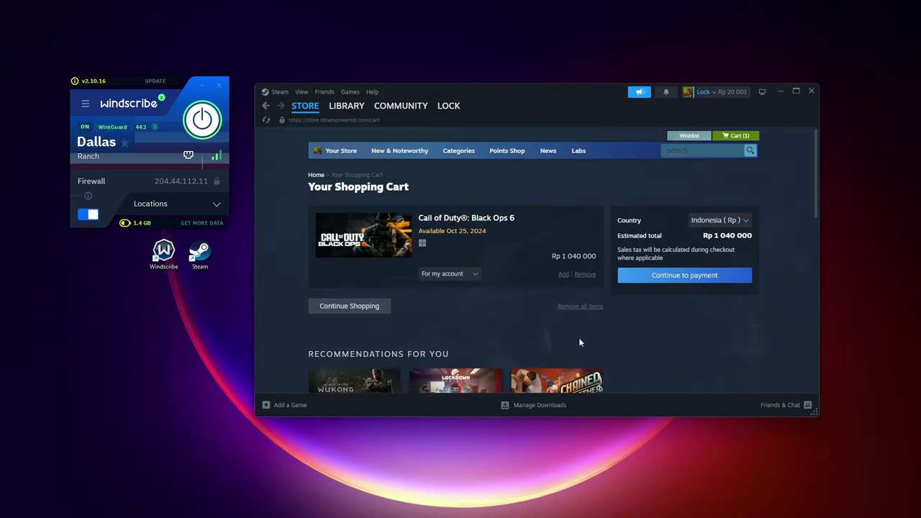
# Switch the cart's country to United States, confirm, and remove Black Ops 6
pyautogui.click(740, 220)
pyautogui.click(752, 264)
pyautogui.click(513, 279)
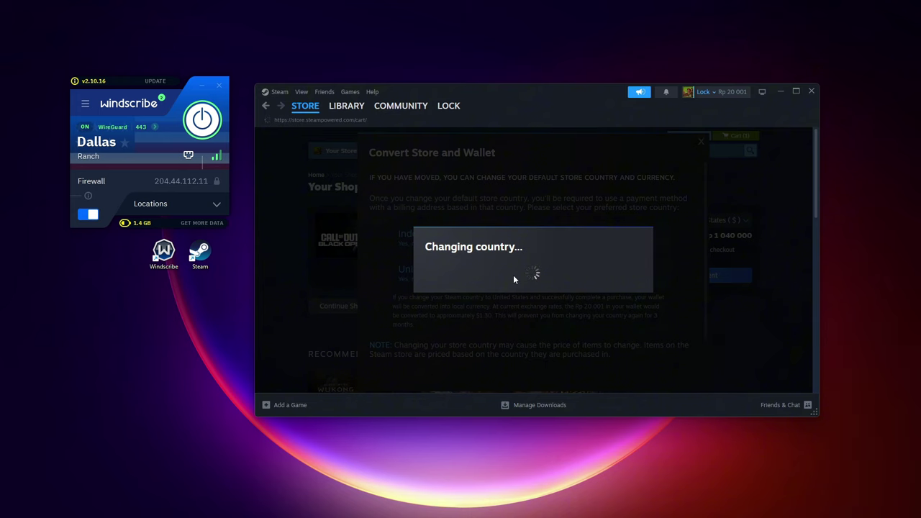
pyautogui.scroll(-1, 547, 275)
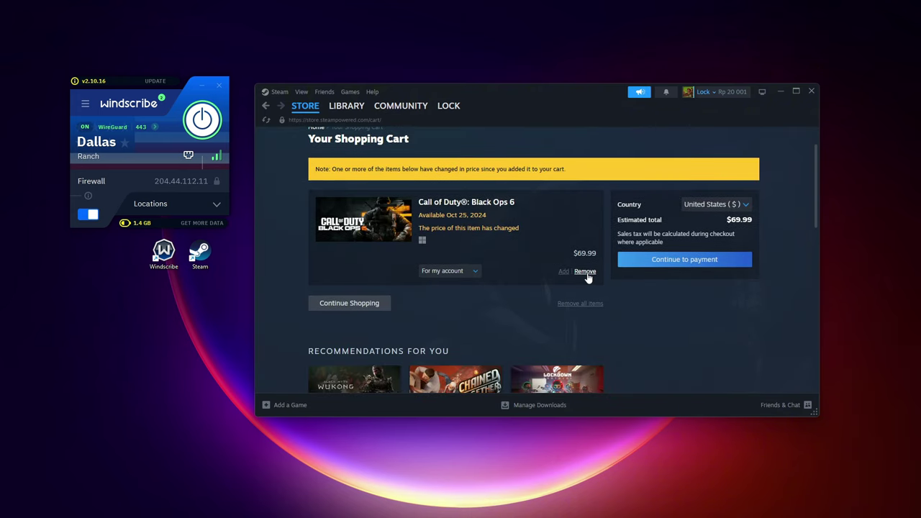
pyautogui.click(586, 272)
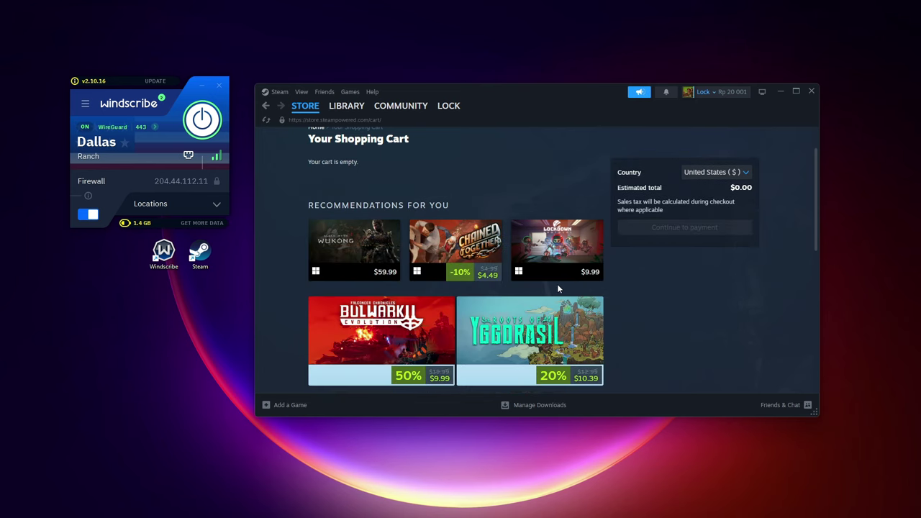
# Go to Account details and open the Add funds to your Steam Wallet page
pyautogui.click(722, 93)
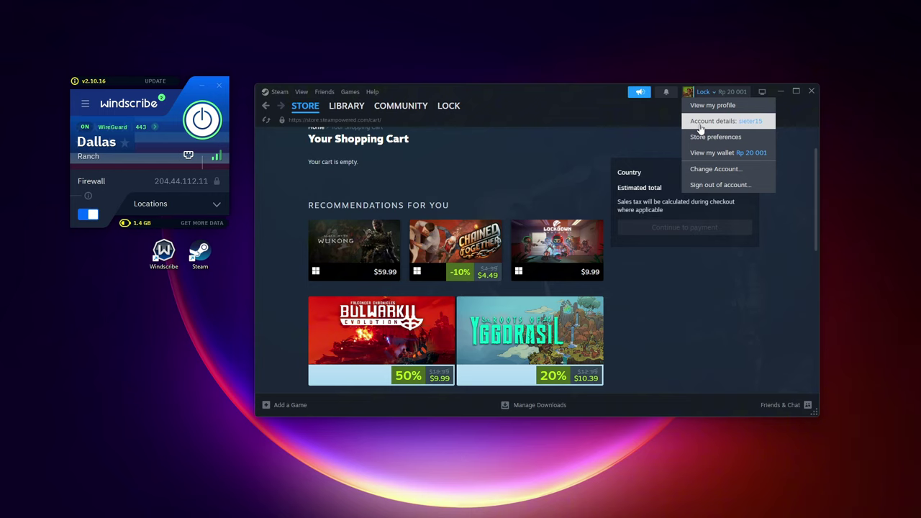
pyautogui.click(702, 127)
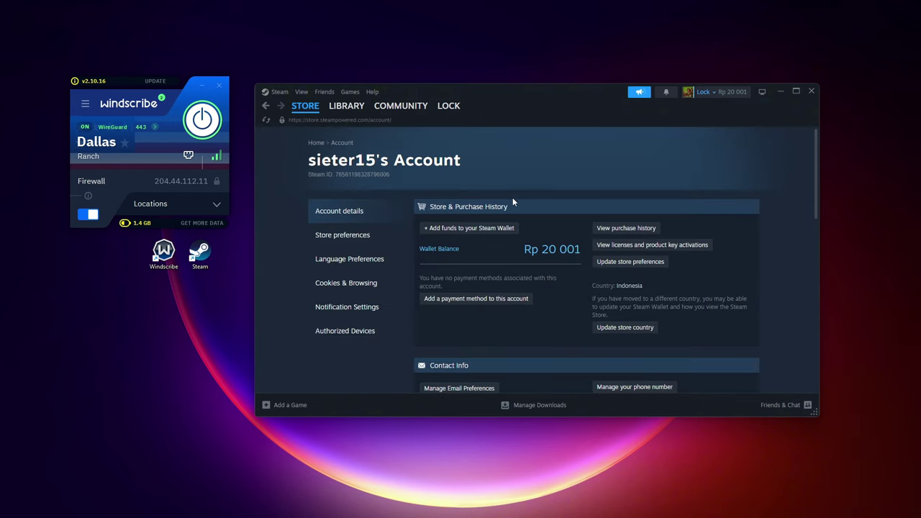
pyautogui.click(471, 229)
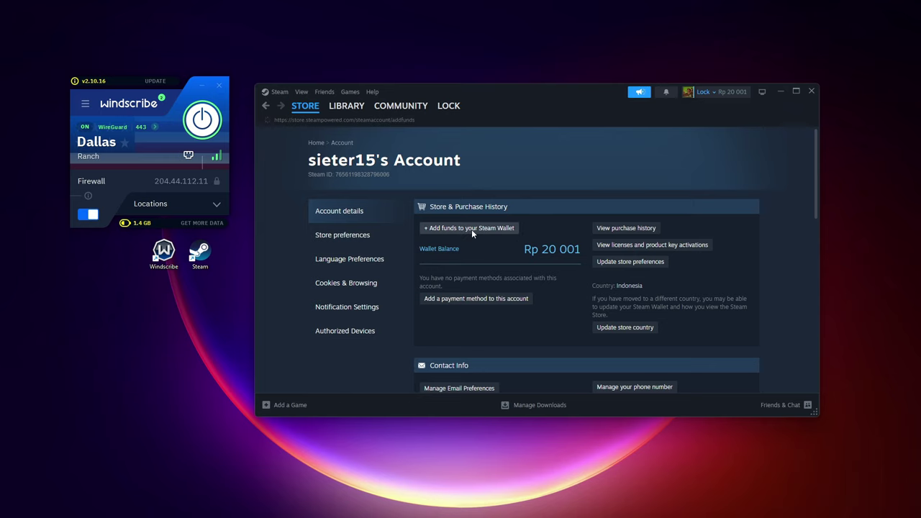
pyautogui.scroll(-1, 579, 265)
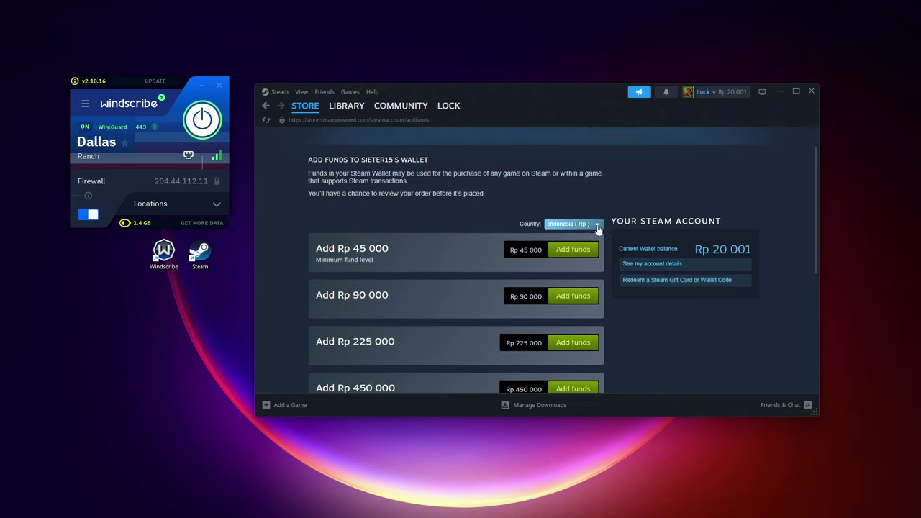
# Set the wallet country to United States, confirm, and return to the featured store page
pyautogui.click(568, 214)
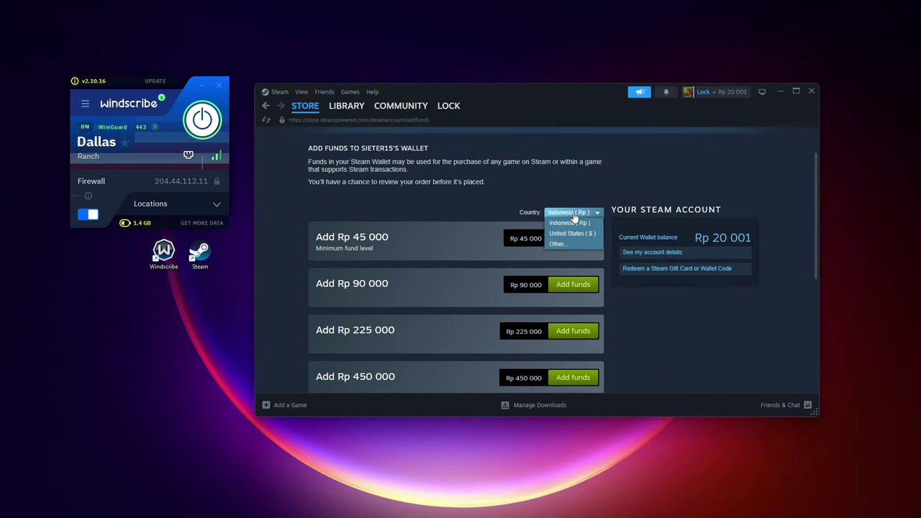
pyautogui.click(583, 238)
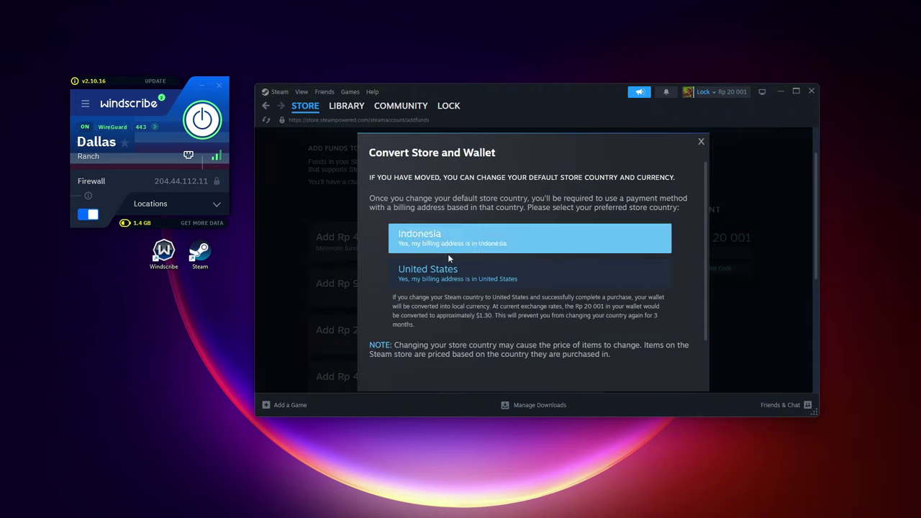
pyautogui.click(468, 273)
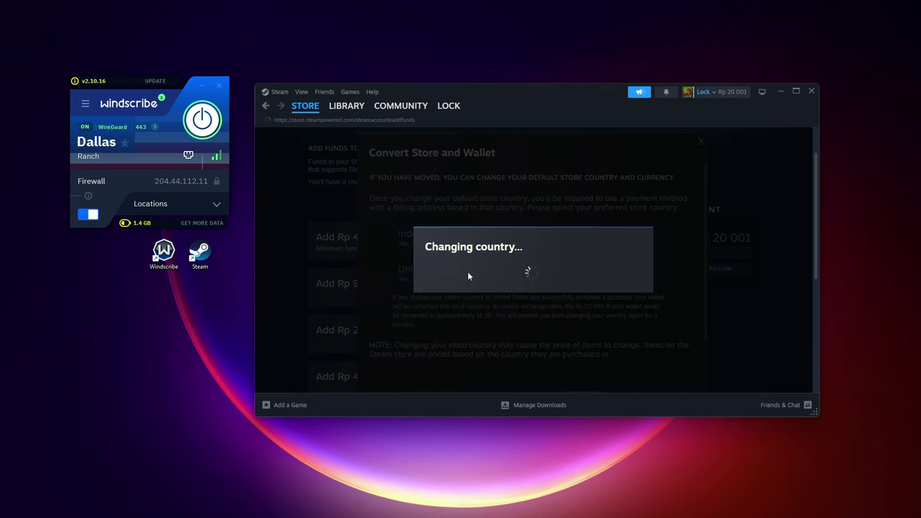
pyautogui.moveTo(304, 110)
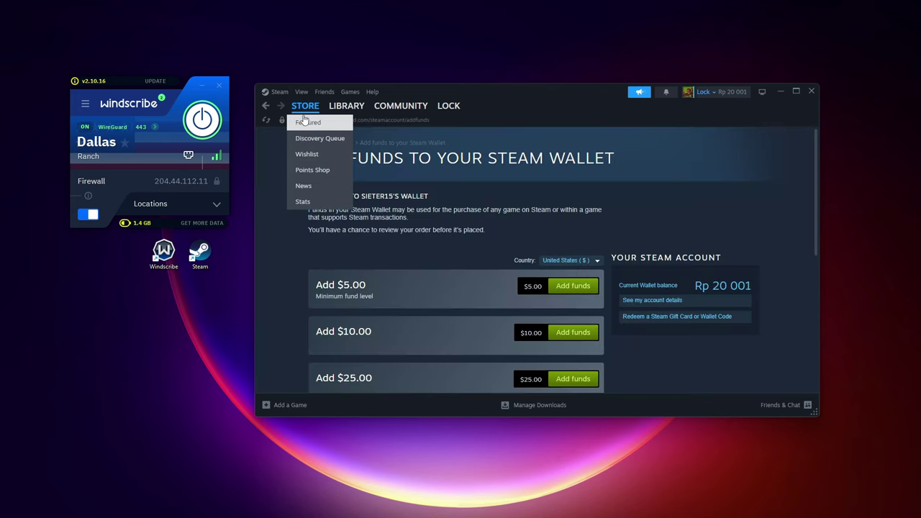
pyautogui.click(305, 124)
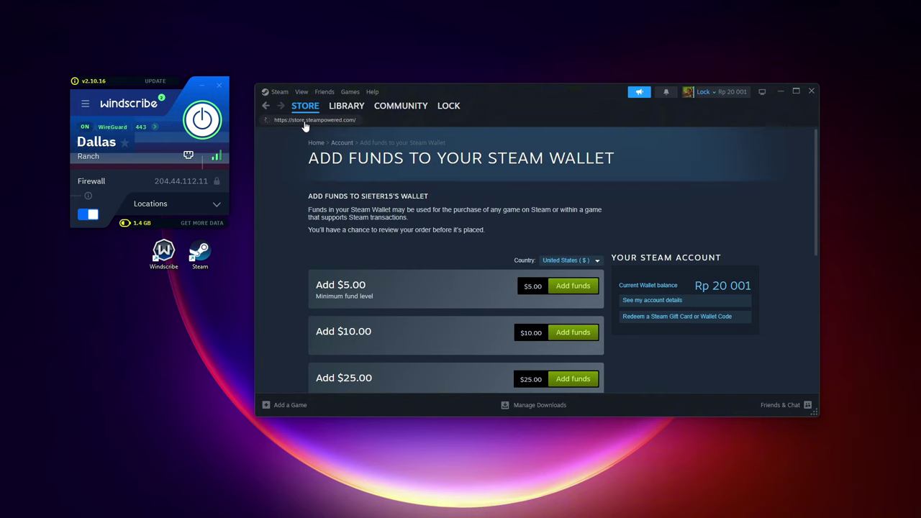
# Switch the store front's New & Trending section to Top Sellers, showing US-dollar prices
pyautogui.scroll(-3, 489, 179)
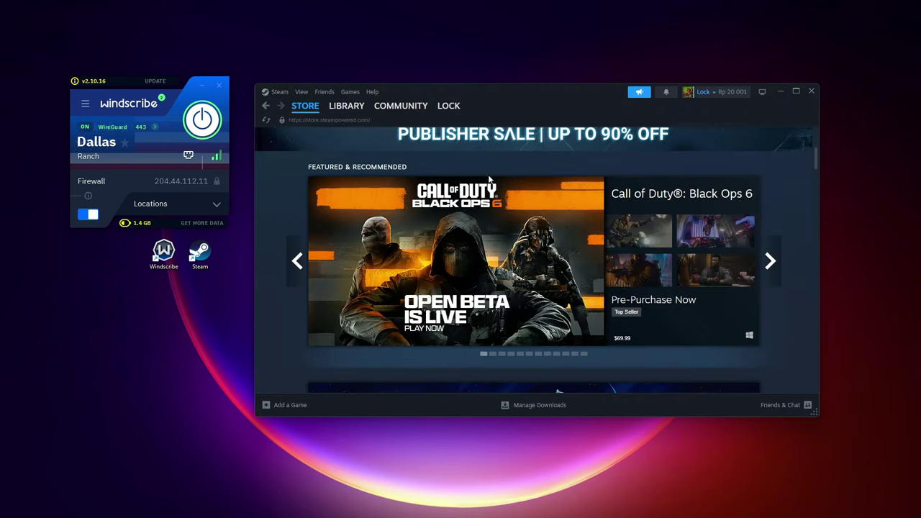
pyautogui.scroll(-3, 489, 176)
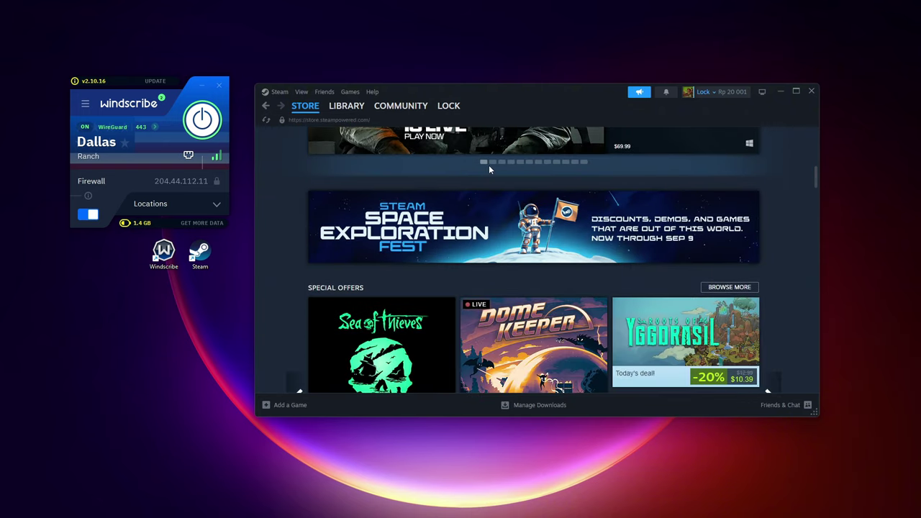
pyautogui.scroll(-3, 488, 169)
pyautogui.scroll(-2, 407, 287)
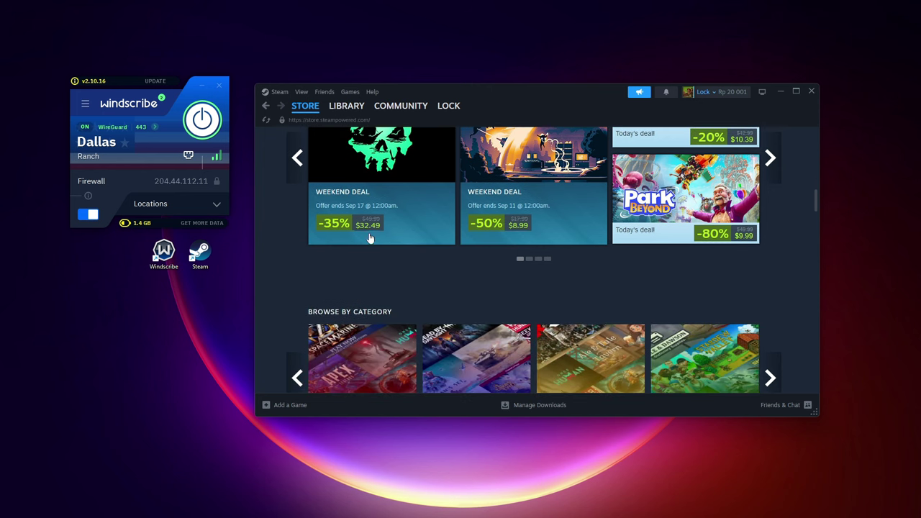
pyautogui.scroll(1, 501, 287)
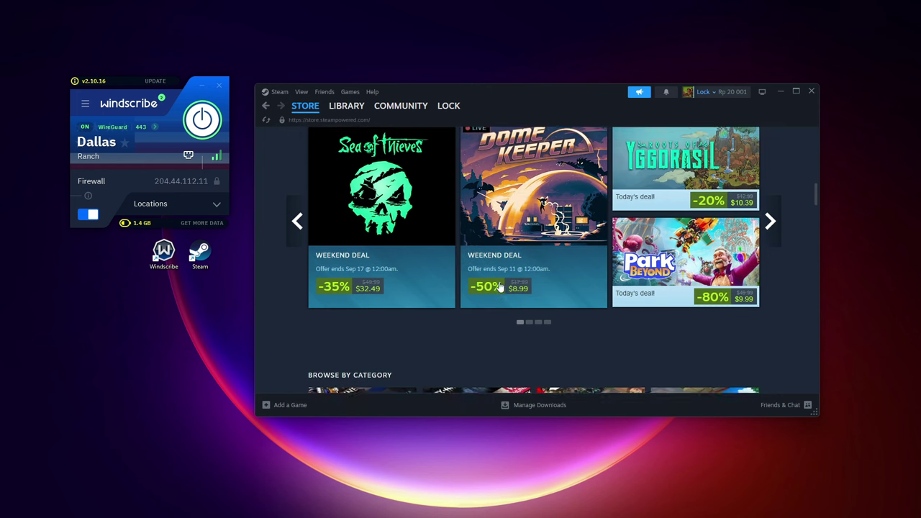
pyautogui.scroll(1, 500, 287)
pyautogui.scroll(-1, 441, 309)
pyautogui.scroll(1, 503, 307)
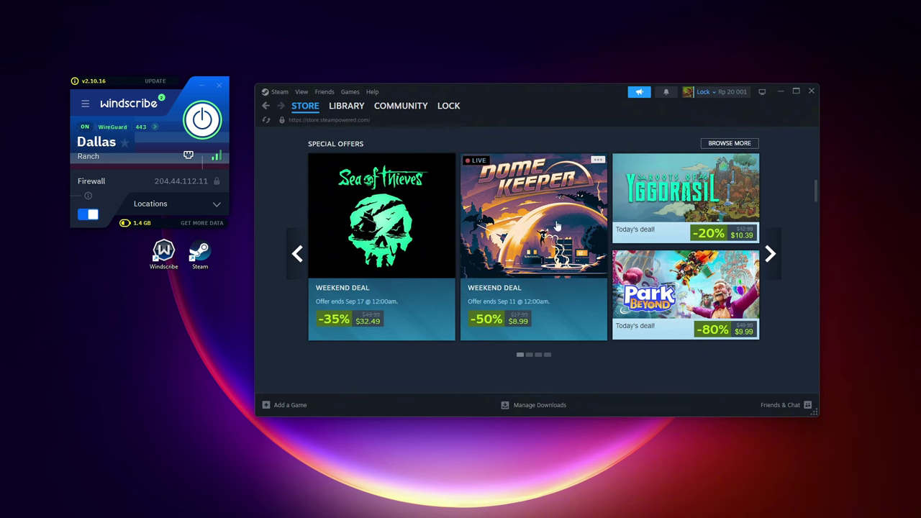
pyautogui.scroll(-1, 565, 245)
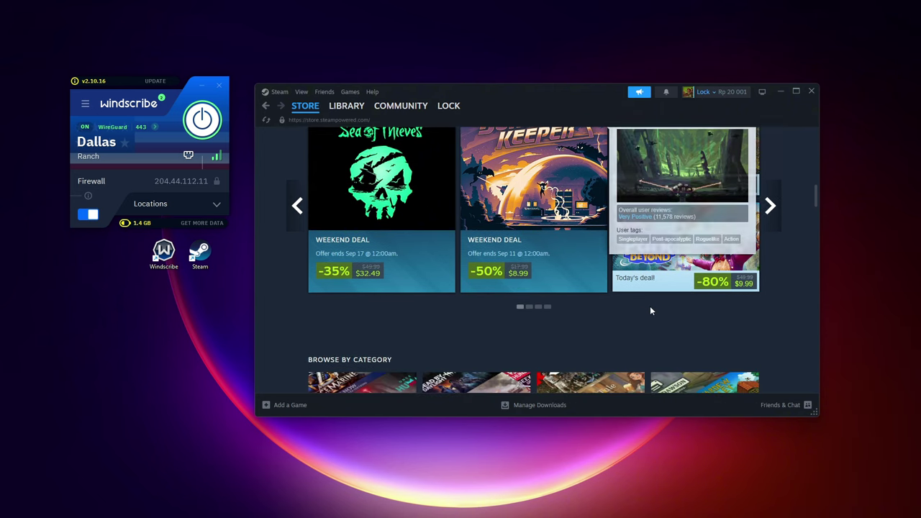
pyautogui.scroll(-5, 505, 287)
pyautogui.scroll(-5, 468, 285)
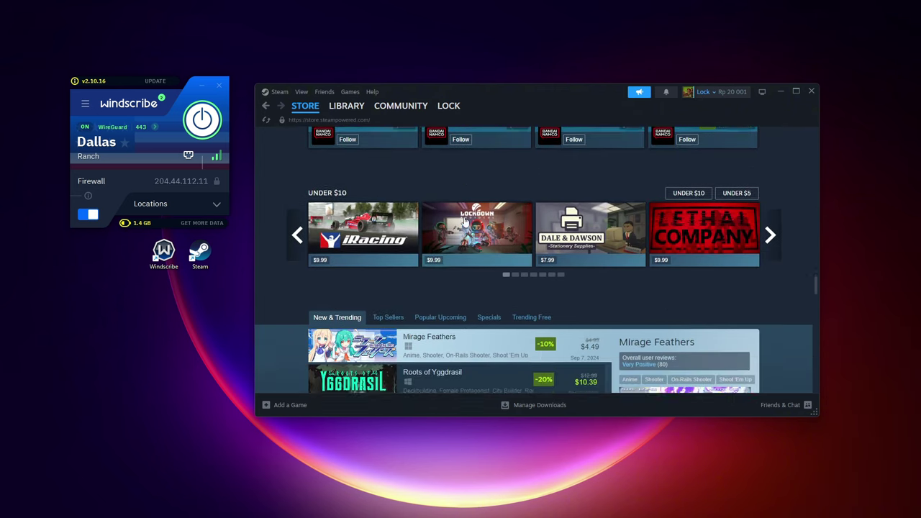
pyautogui.scroll(-5, 466, 222)
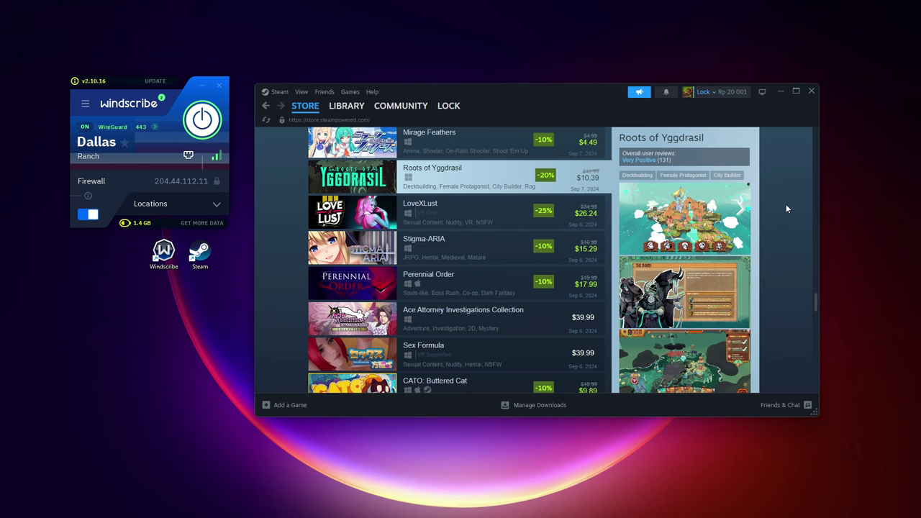
pyautogui.scroll(-2, 514, 173)
pyautogui.scroll(3, 451, 216)
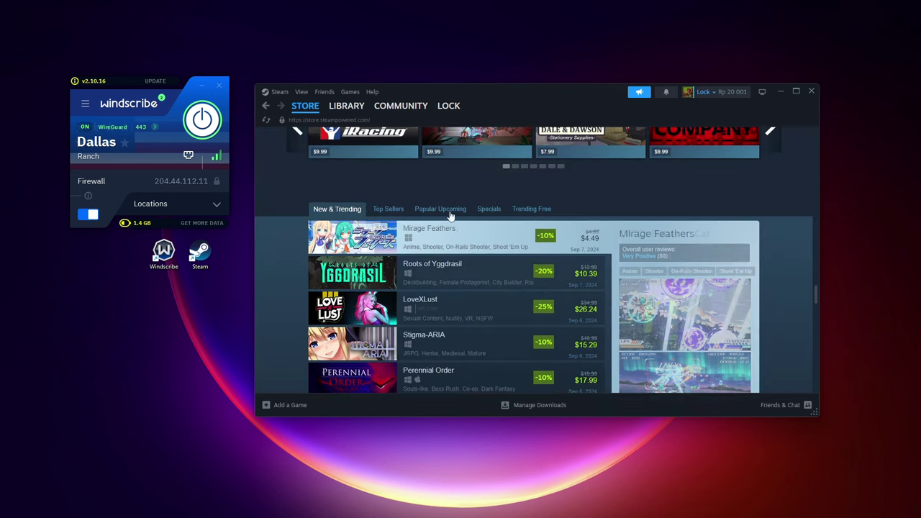
pyautogui.click(388, 210)
pyautogui.scroll(-1, 398, 206)
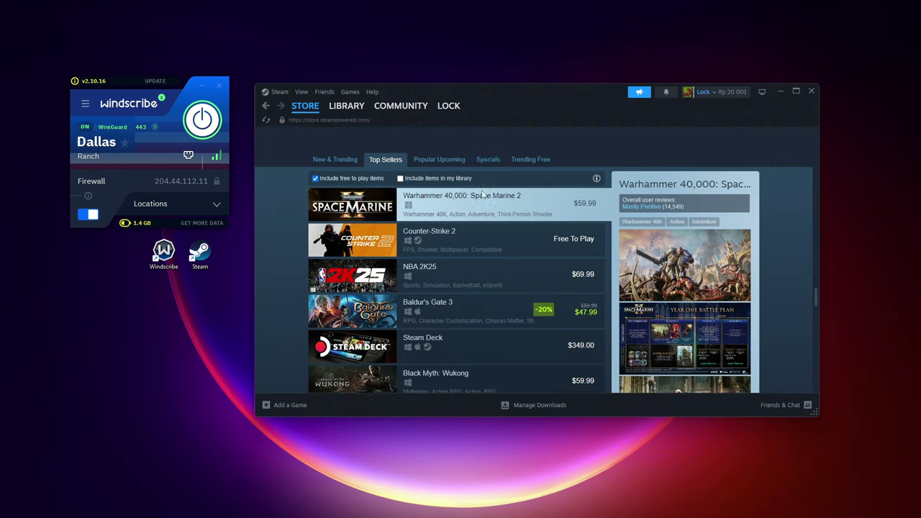
pyautogui.scroll(-5, 489, 231)
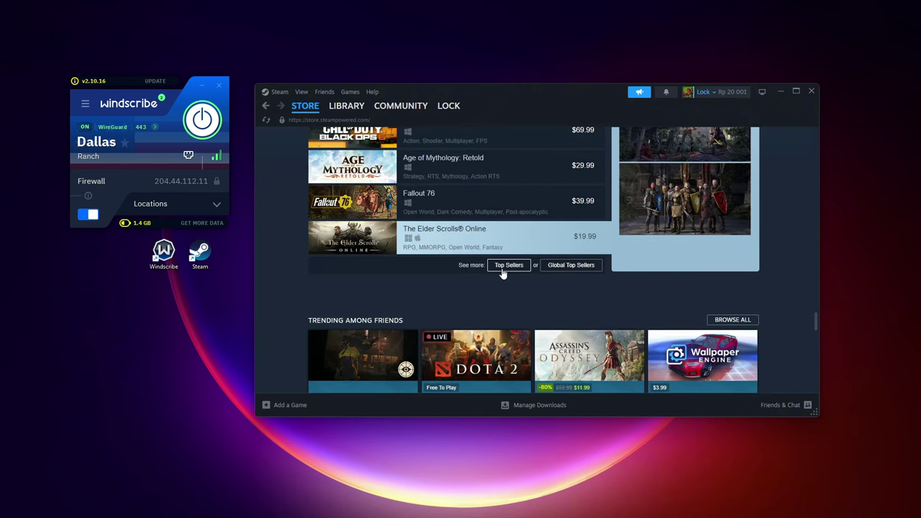
# Open 'See more: Top Sellers', sort by Lowest Price and hide free-to-play items
pyautogui.click(508, 266)
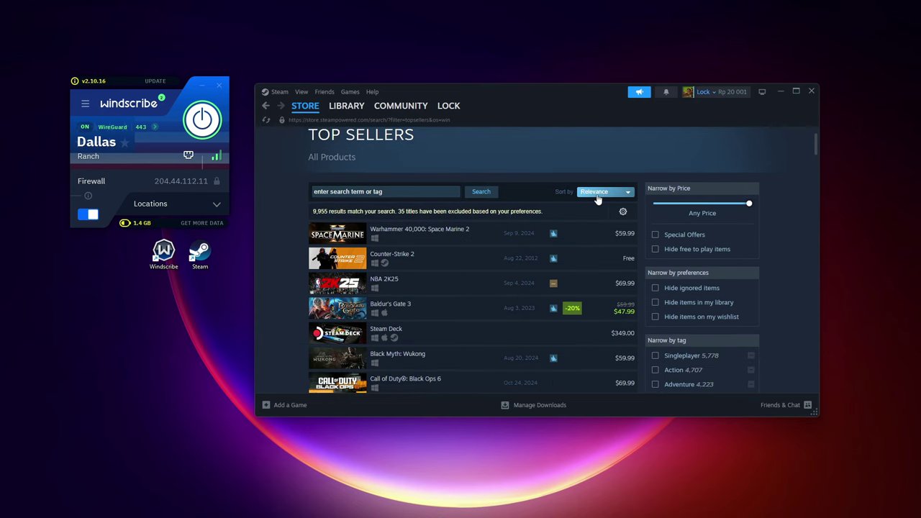
pyautogui.click(601, 191)
pyautogui.click(605, 235)
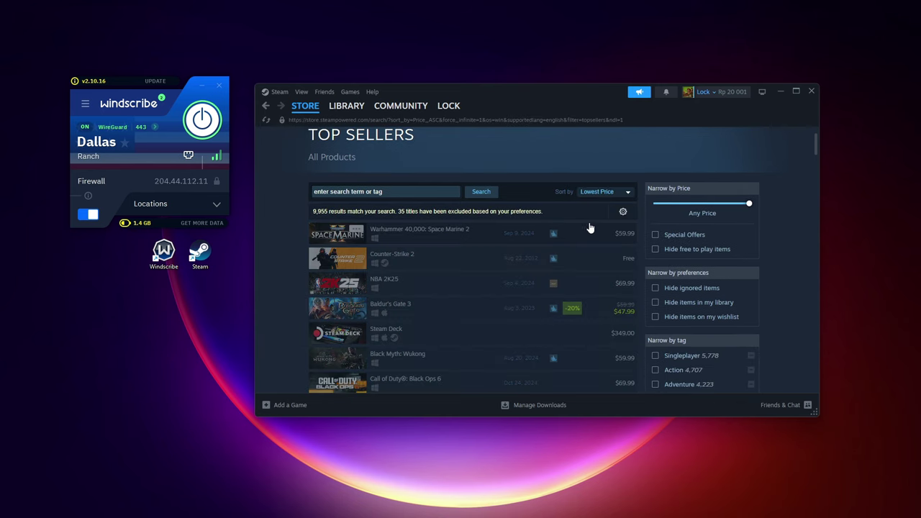
pyautogui.click(658, 252)
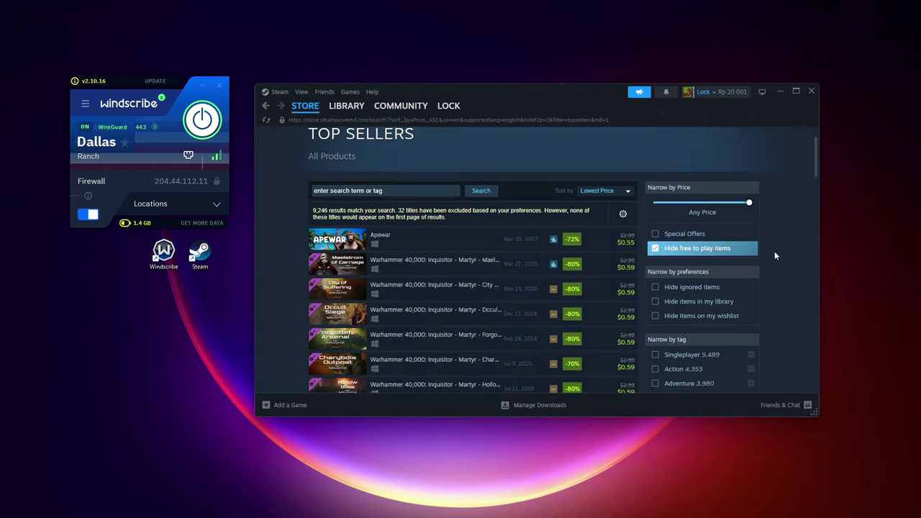
pyautogui.scroll(-10, 796, 243)
pyautogui.scroll(-3, 801, 245)
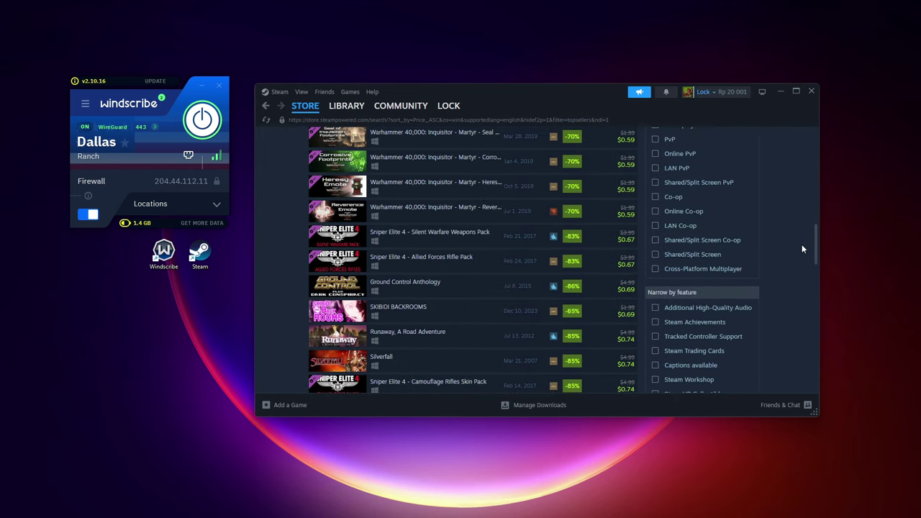
pyautogui.scroll(12, 804, 244)
pyautogui.scroll(-1, 804, 248)
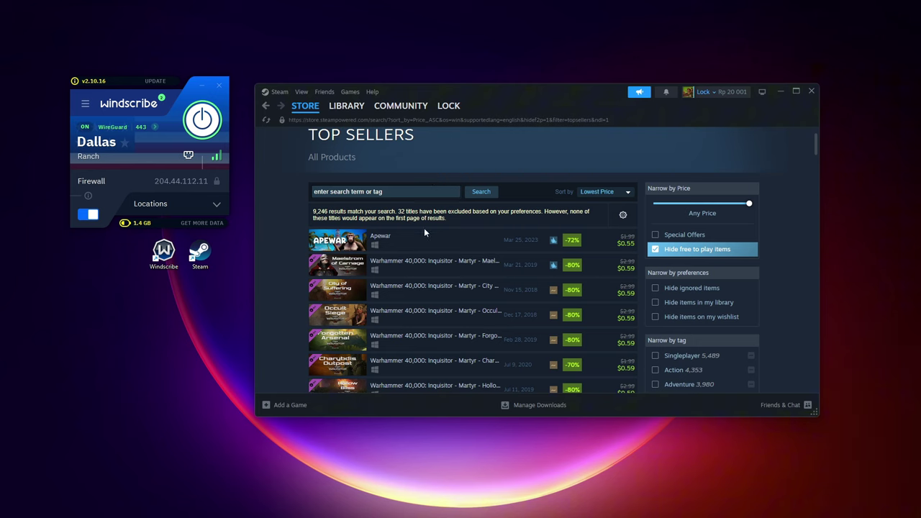
pyautogui.moveTo(454, 245)
# Add Apewar ($0.55) to the cart from its store page and view the cart
pyautogui.click(460, 247)
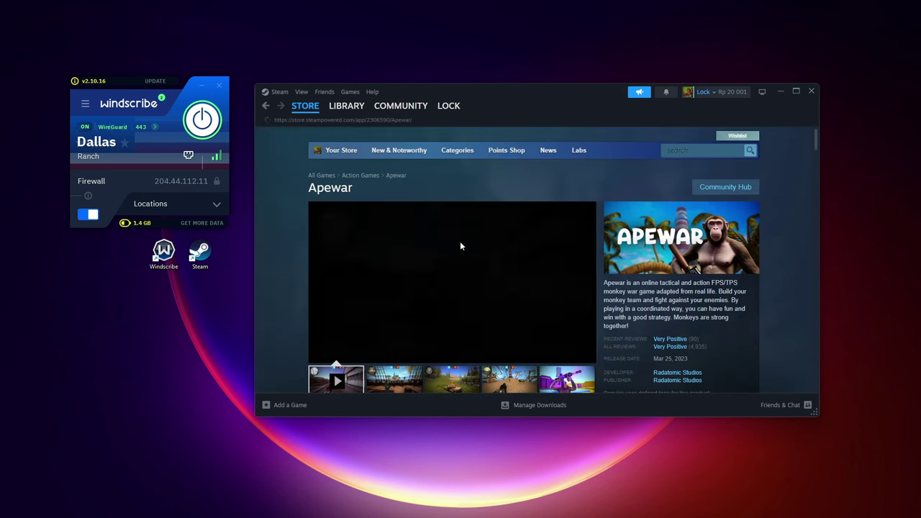
pyautogui.scroll(-7, 450, 284)
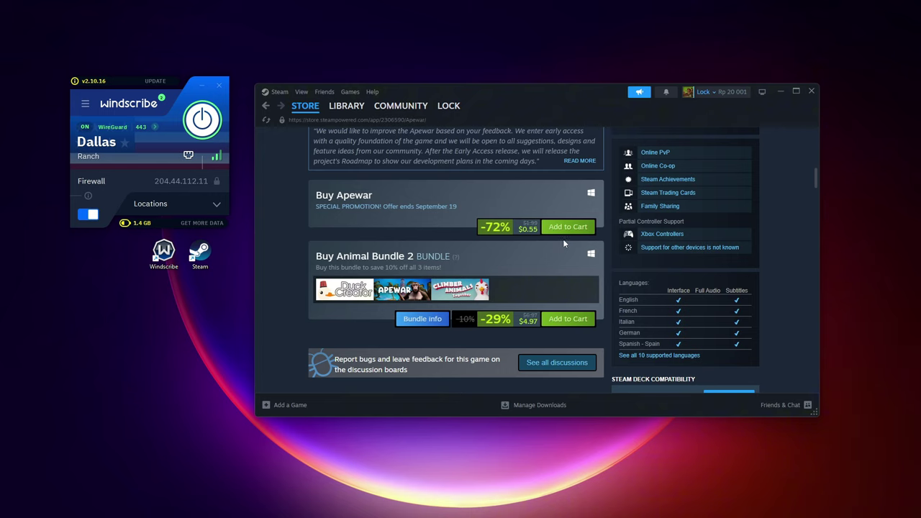
pyautogui.click(565, 231)
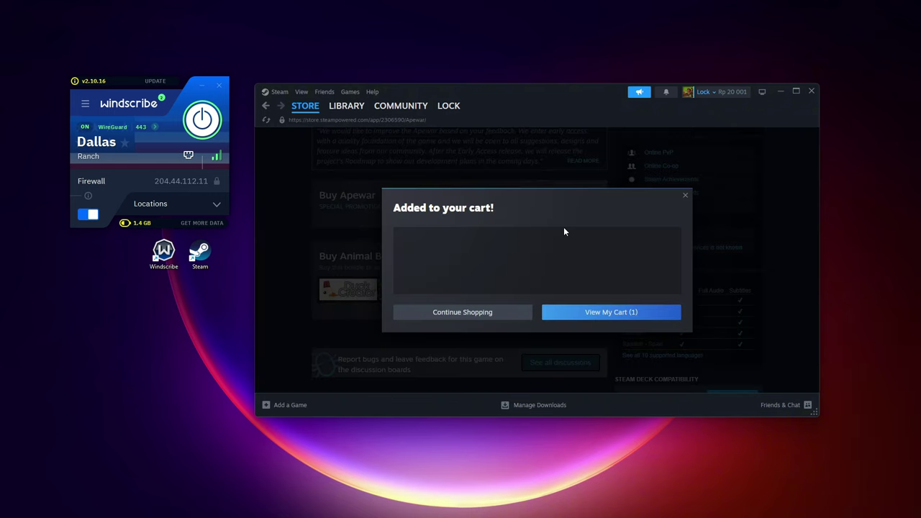
pyautogui.click(587, 314)
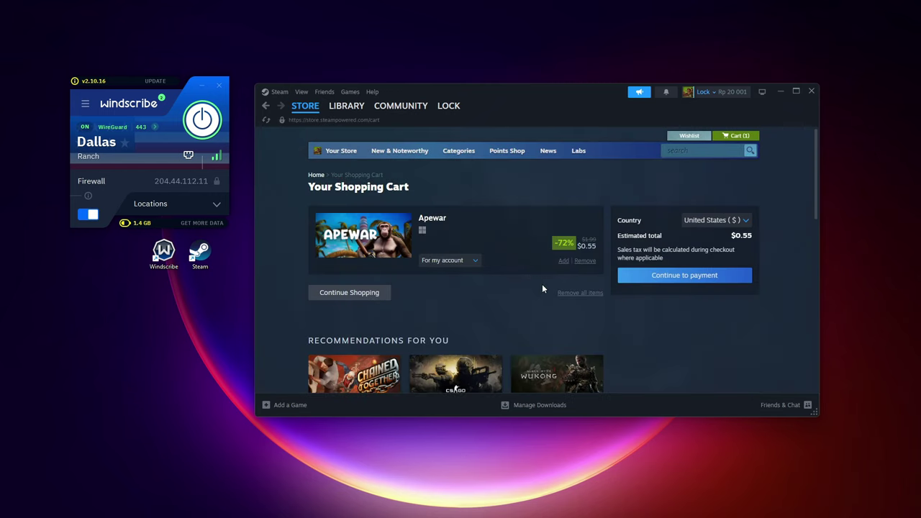
# Continue from the cart to payment and choose Visa as the payment method
pyautogui.click(679, 280)
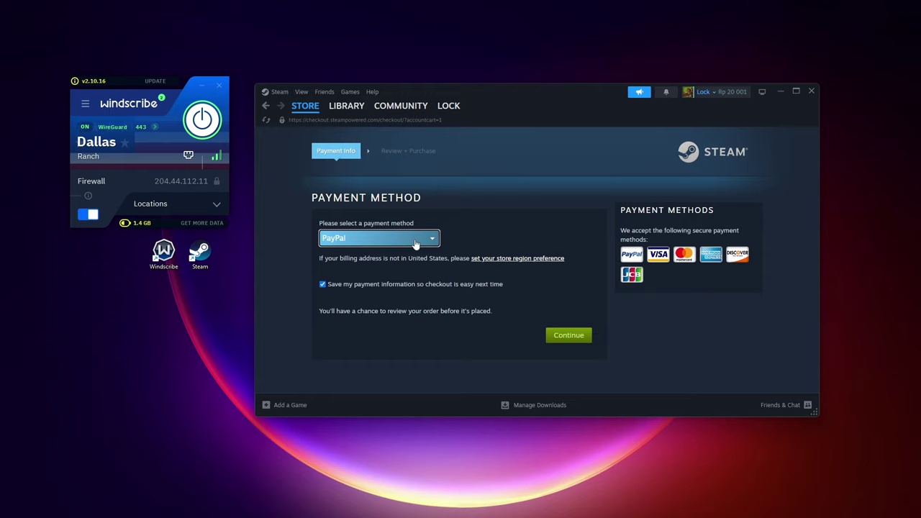
pyautogui.click(415, 244)
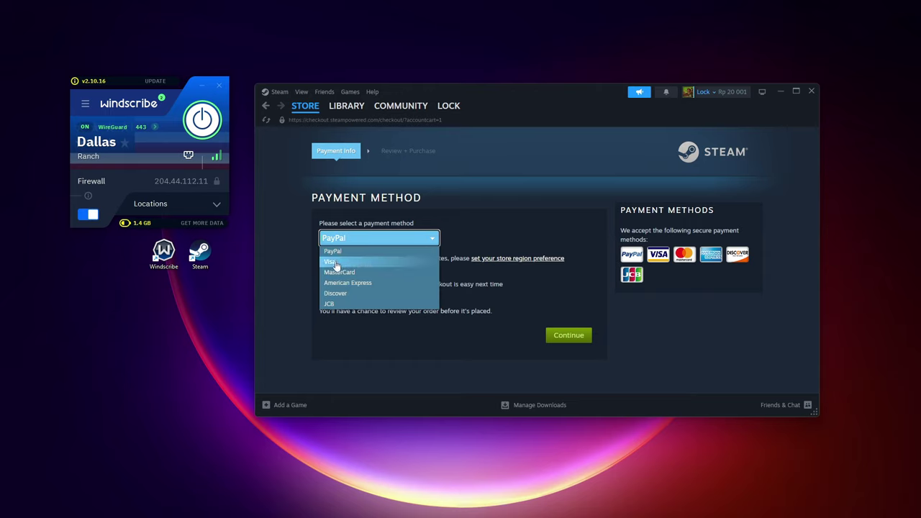
pyautogui.click(380, 266)
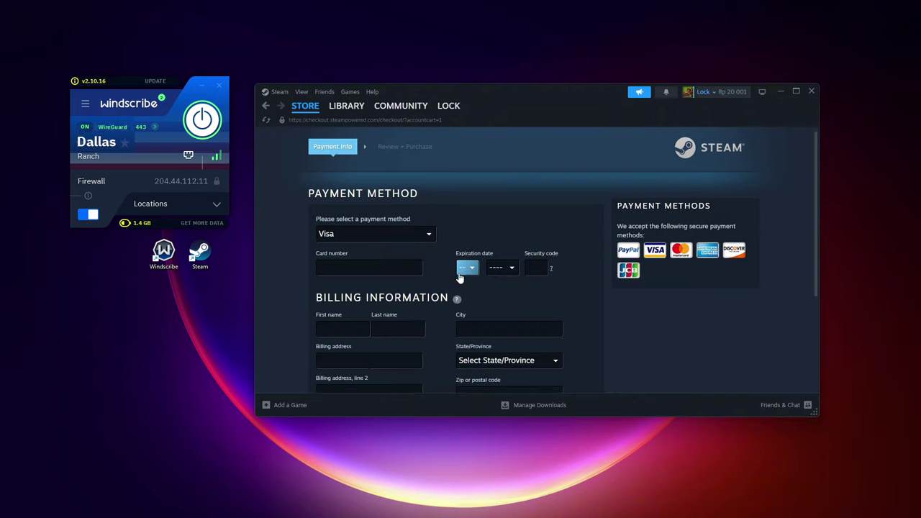
pyautogui.scroll(-1, 439, 256)
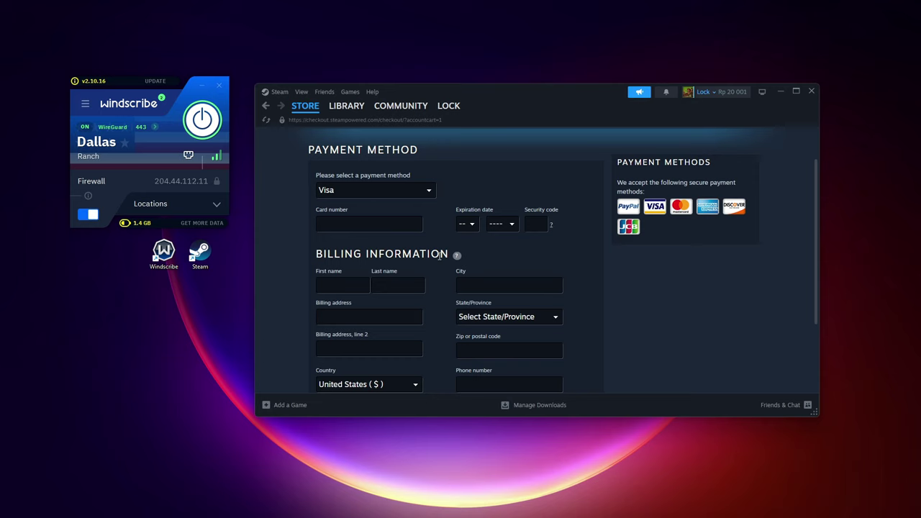
# Enter the card number, a 02/2026 expiry date and the security code
pyautogui.click(356, 226)
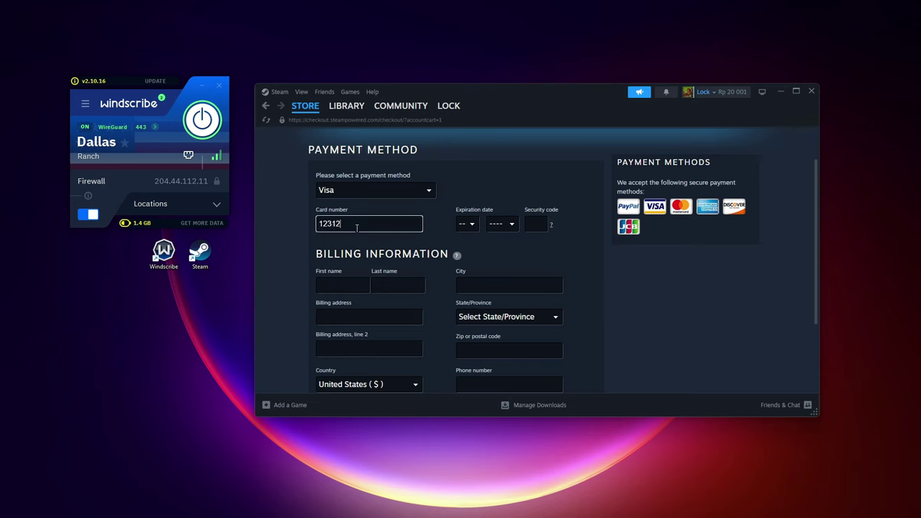
pyautogui.click(467, 224)
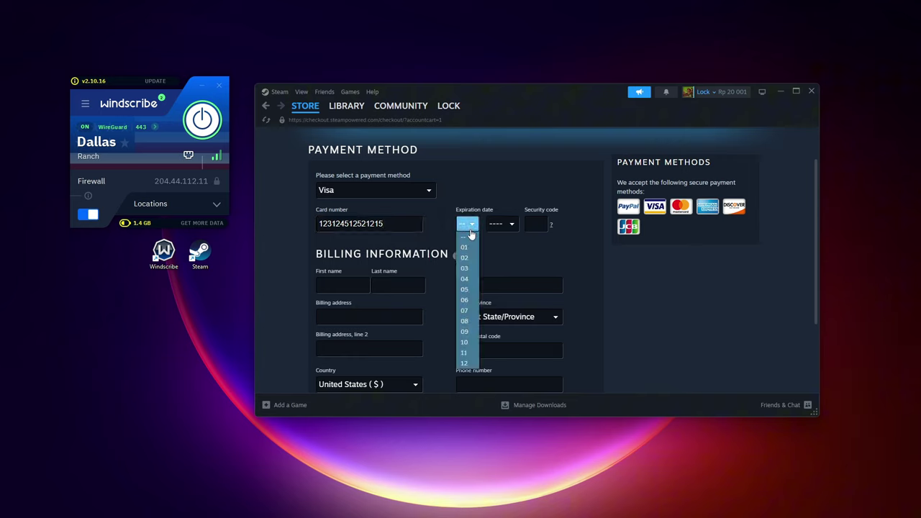
pyautogui.click(475, 249)
pyautogui.click(503, 224)
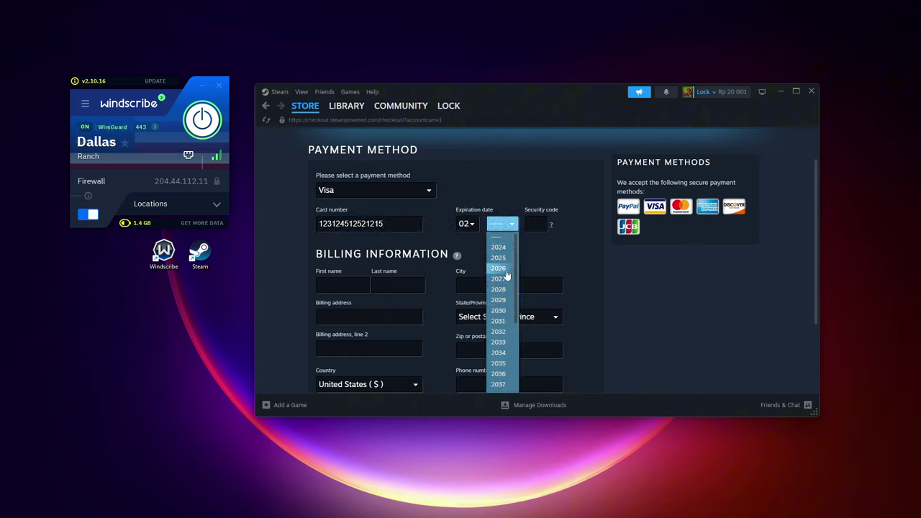
pyautogui.click(506, 270)
pyautogui.click(536, 224)
pyautogui.write('521')
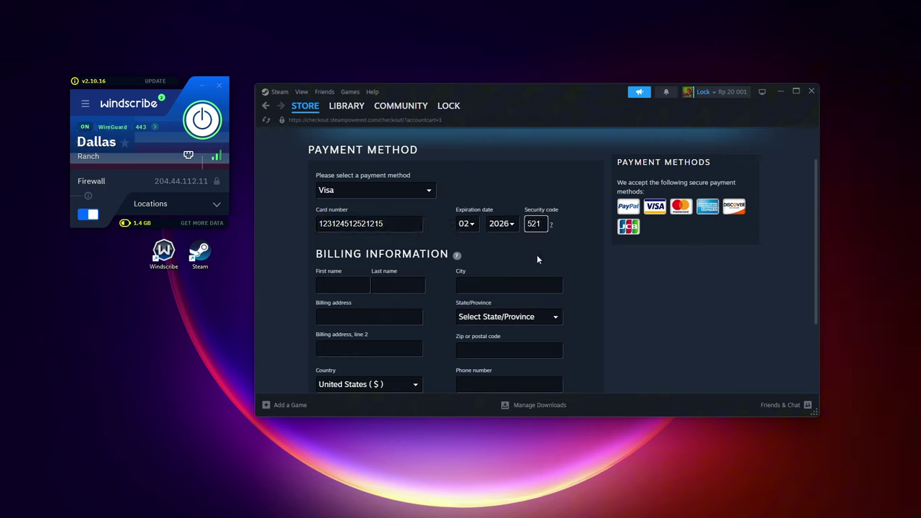
pyautogui.click(538, 258)
pyautogui.scroll(-1, 583, 243)
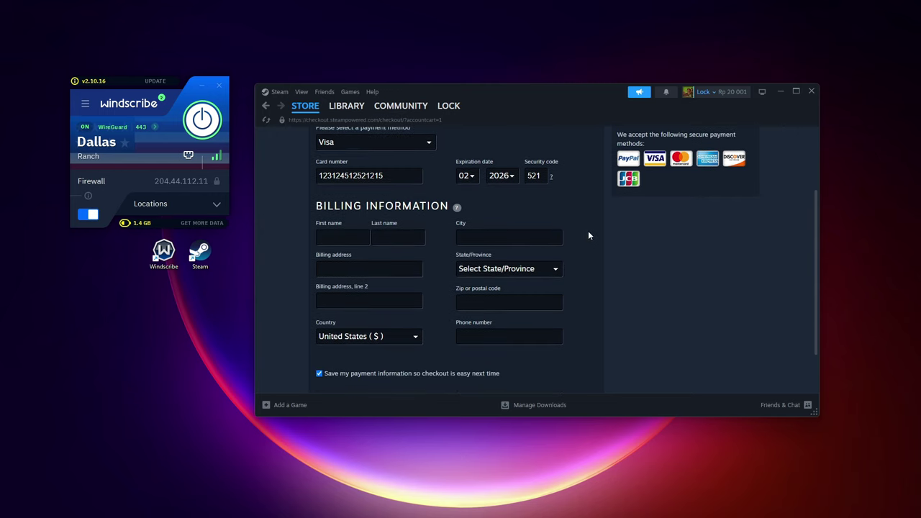
pyautogui.scroll(-1, 588, 230)
pyautogui.scroll(1, 587, 232)
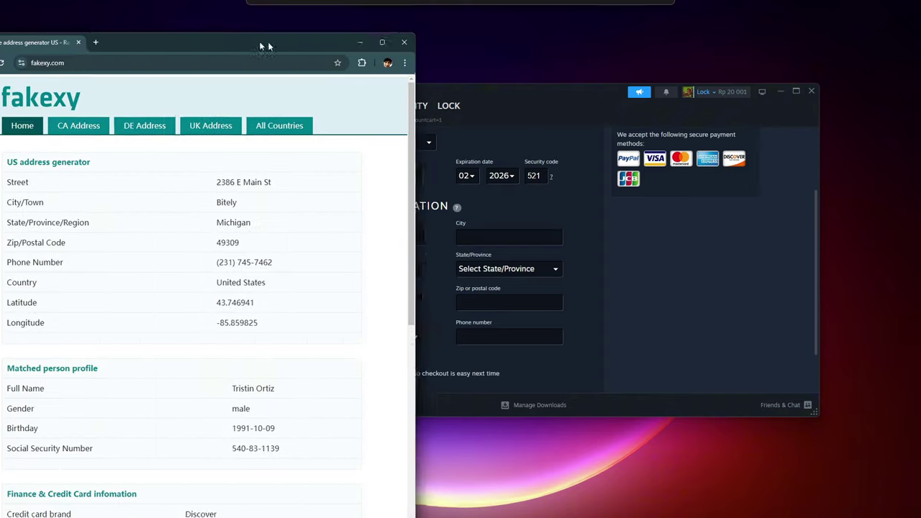
# Copy the generated street address and city from fakexy into the billing fields
pyautogui.moveTo(259, 41); pyautogui.dragTo(518, 34)
pyautogui.click(640, 35)
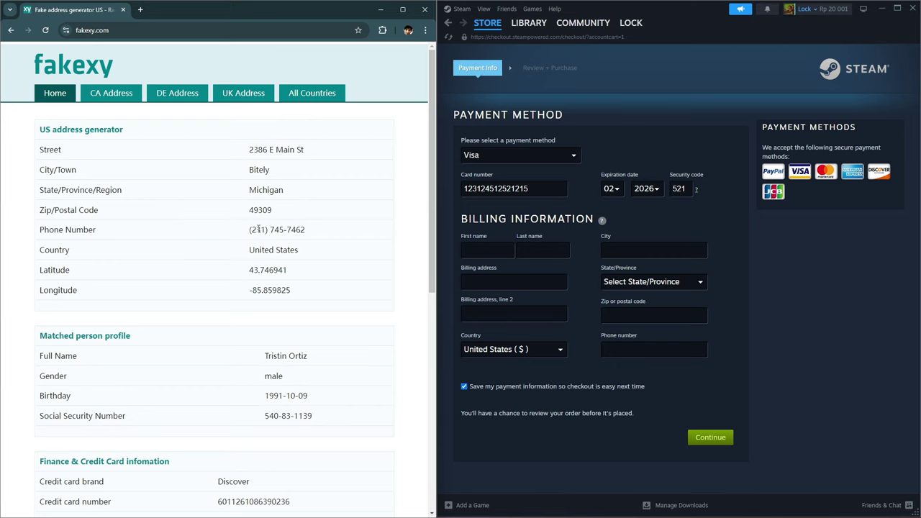
pyautogui.moveTo(250, 150); pyautogui.dragTo(305, 153)
pyautogui.hotkey('ctrl', 'c')
pyautogui.click(512, 282)
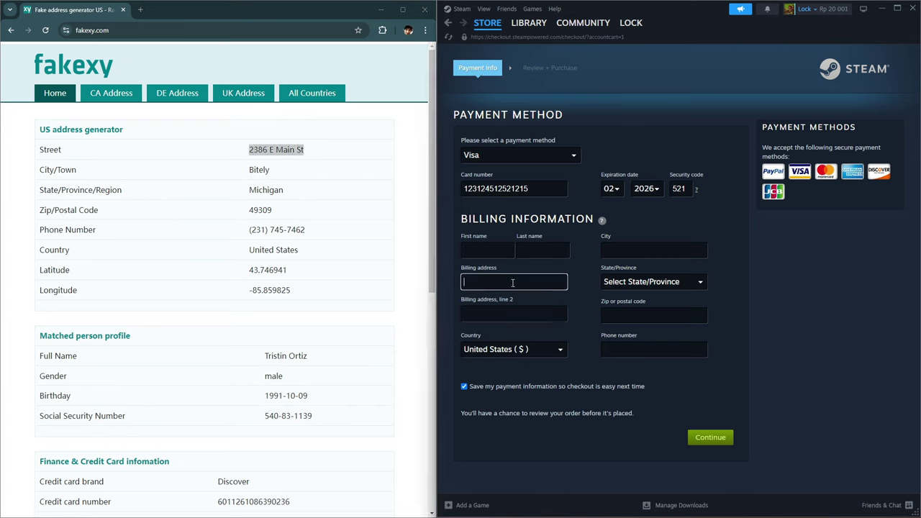
pyautogui.hotkey('ctrl', 'v')
pyautogui.moveTo(249, 169); pyautogui.dragTo(282, 173)
pyautogui.hotkey('ctrl', 'c')
pyautogui.click(603, 248)
pyautogui.hotkey('ctrl', 'v')
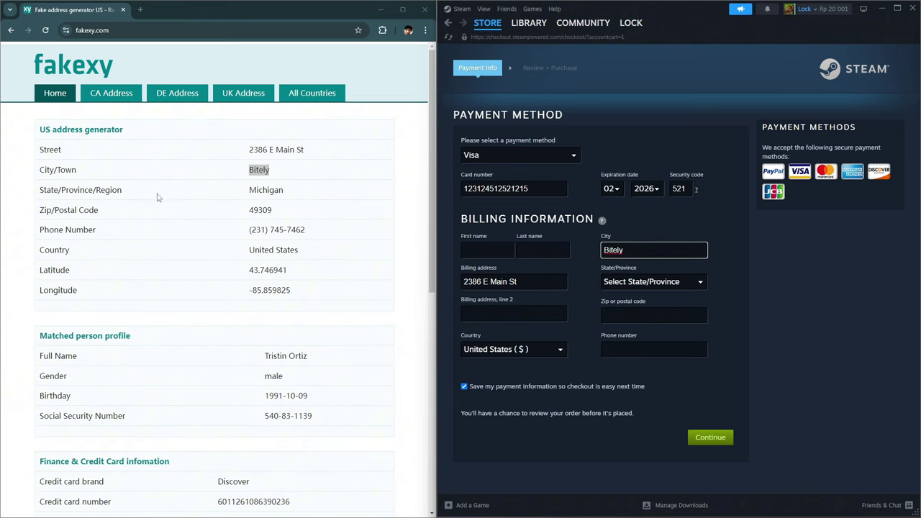
# Choose Michigan as the state and paste the generated zip code and phone number
pyautogui.click(663, 287)
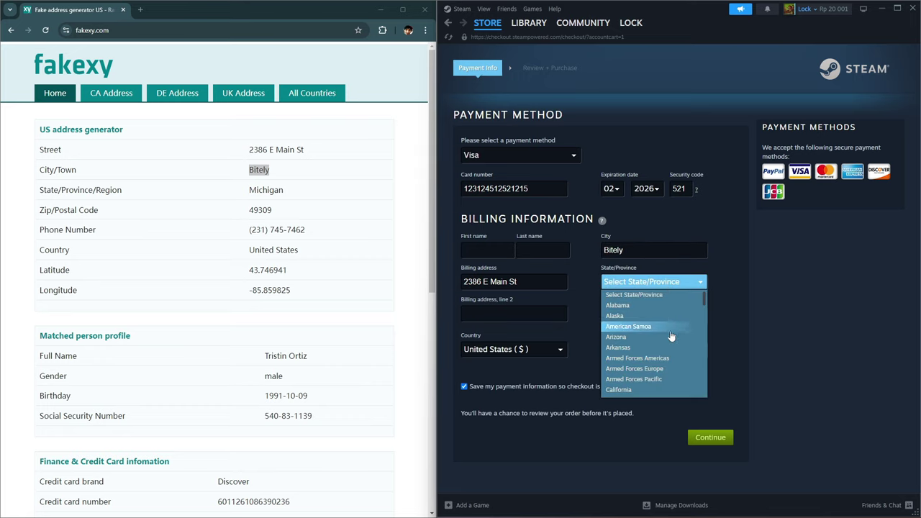
pyautogui.scroll(-6, 629, 339)
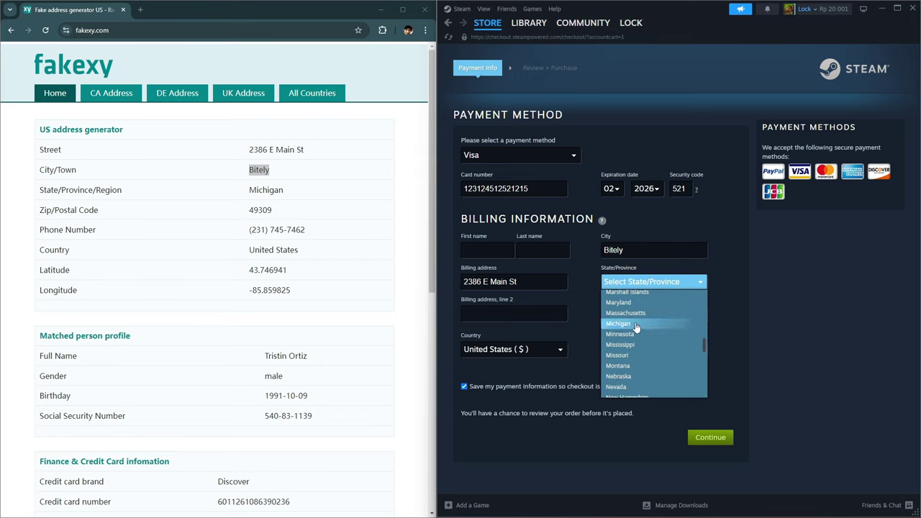
pyautogui.click(634, 324)
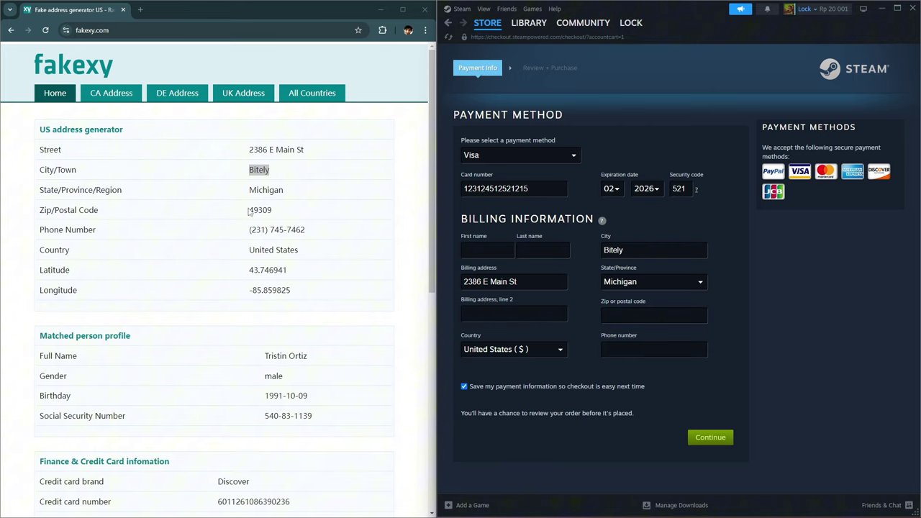
pyautogui.moveTo(248, 211); pyautogui.dragTo(310, 216)
pyautogui.hotkey('ctrl', 'c')
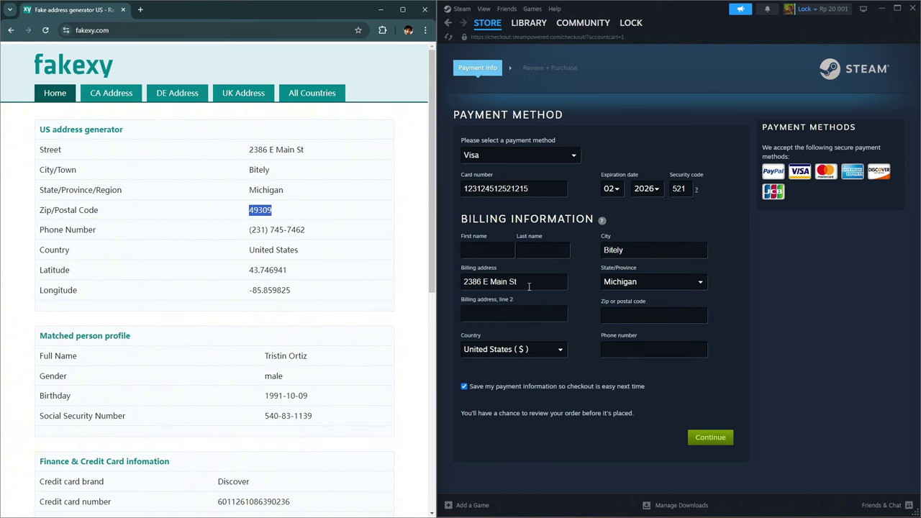
pyautogui.click(637, 318)
pyautogui.hotkey('ctrl', 'v')
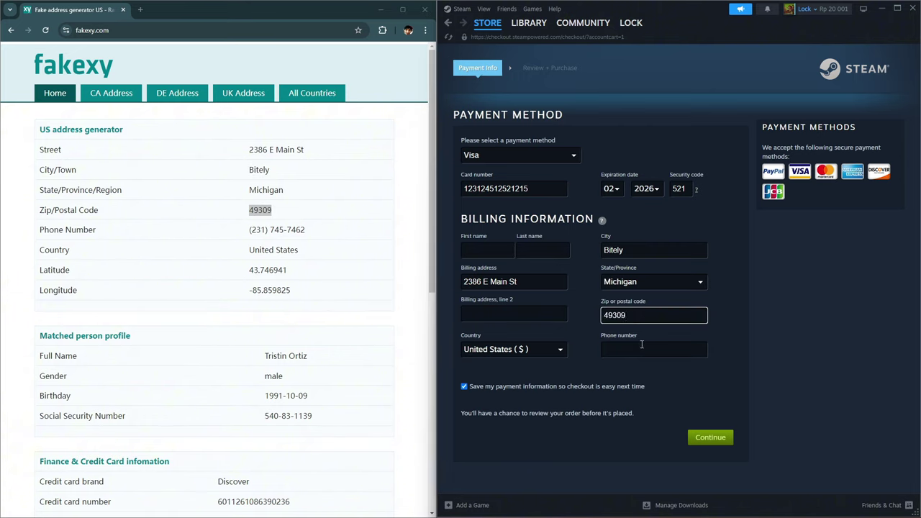
pyautogui.moveTo(250, 229); pyautogui.dragTo(339, 232)
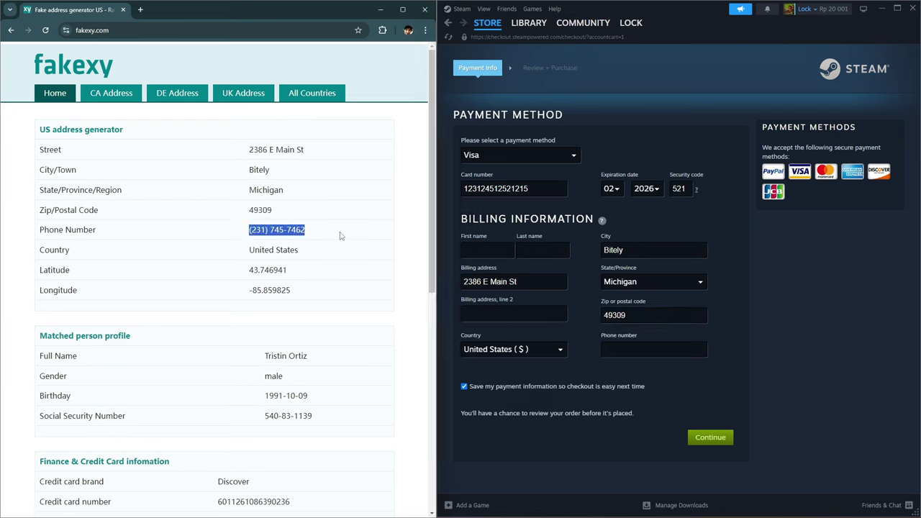
pyautogui.hotkey('ctrl', 'c')
pyautogui.click(633, 348)
pyautogui.hotkey('ctrl', 'v')
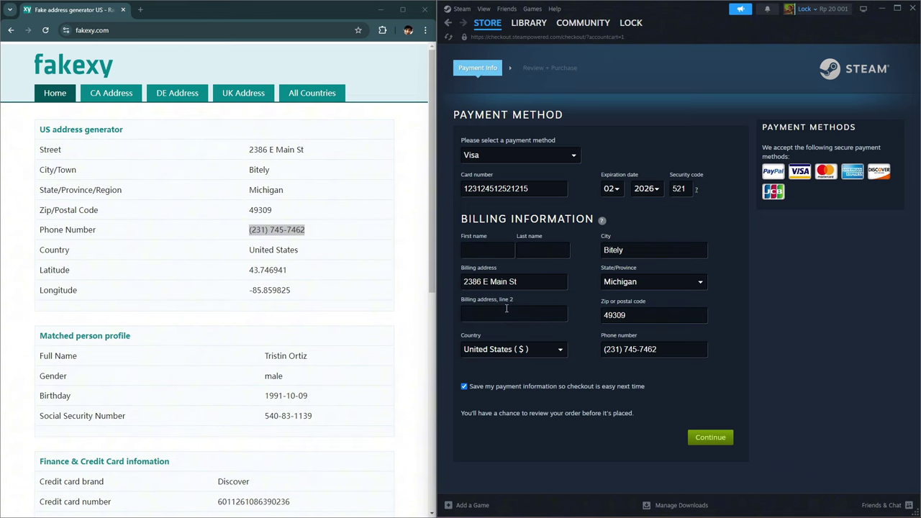
# Enter the buyer's first and last name in the billing form
pyautogui.click(490, 250)
pyautogui.write('Lucen')
pyautogui.press('Tab')
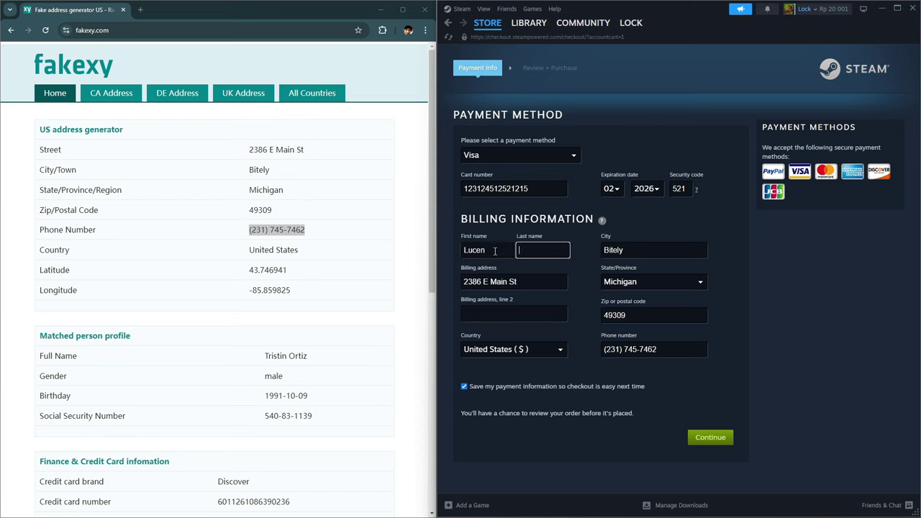
pyautogui.write('Gameciel')
pyautogui.click(584, 296)
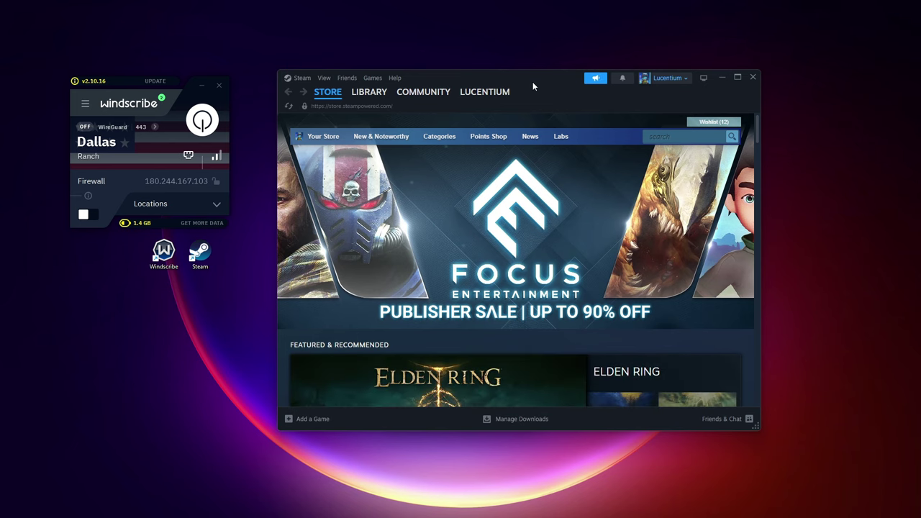
# Quit Windscribe, search 'throne' and open the THRONE AND LIBERTY store page past the age check
pyautogui.click(220, 86)
pyautogui.click(150, 174)
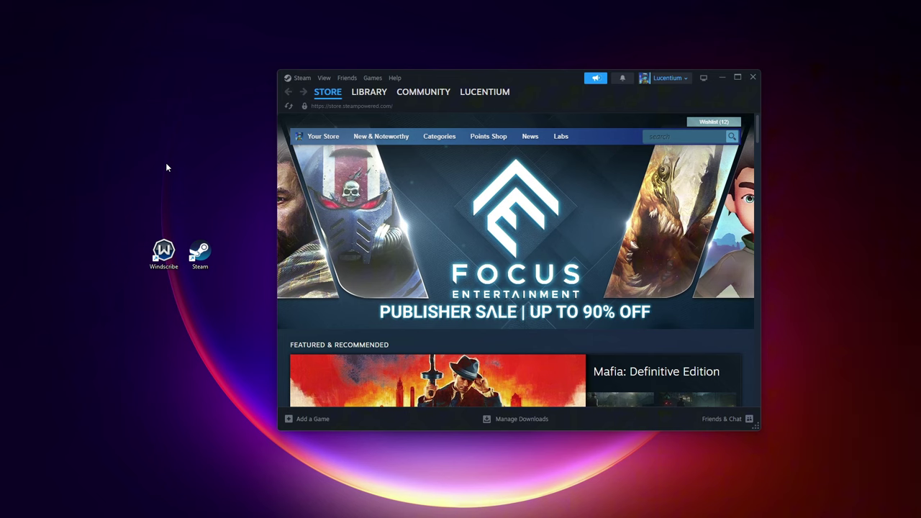
pyautogui.click(662, 137)
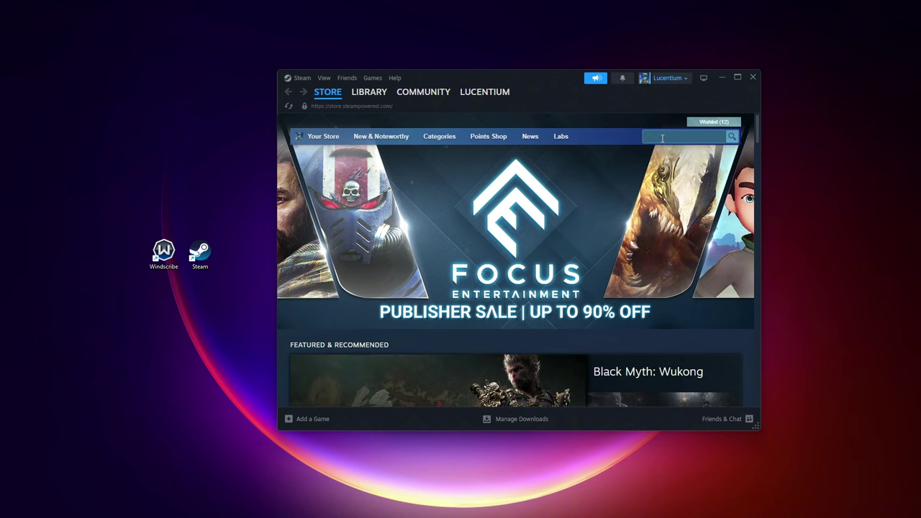
pyautogui.write('throne')
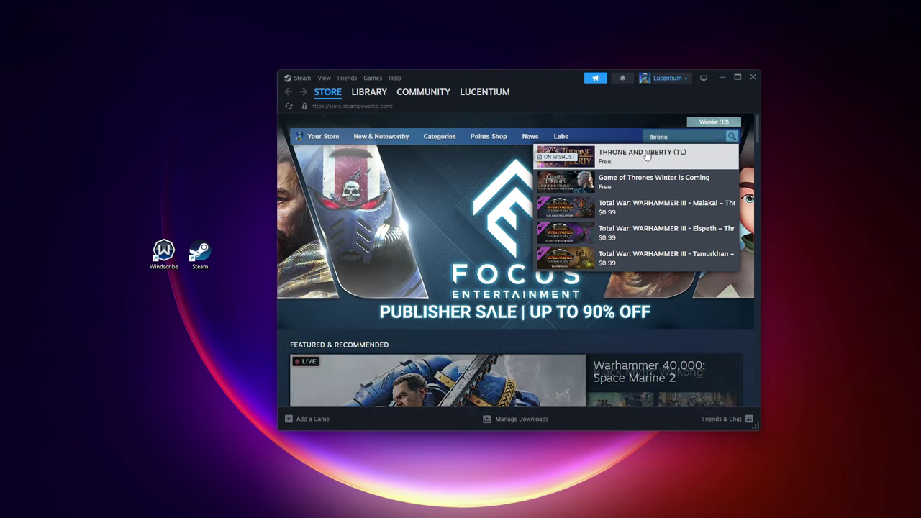
pyautogui.click(647, 155)
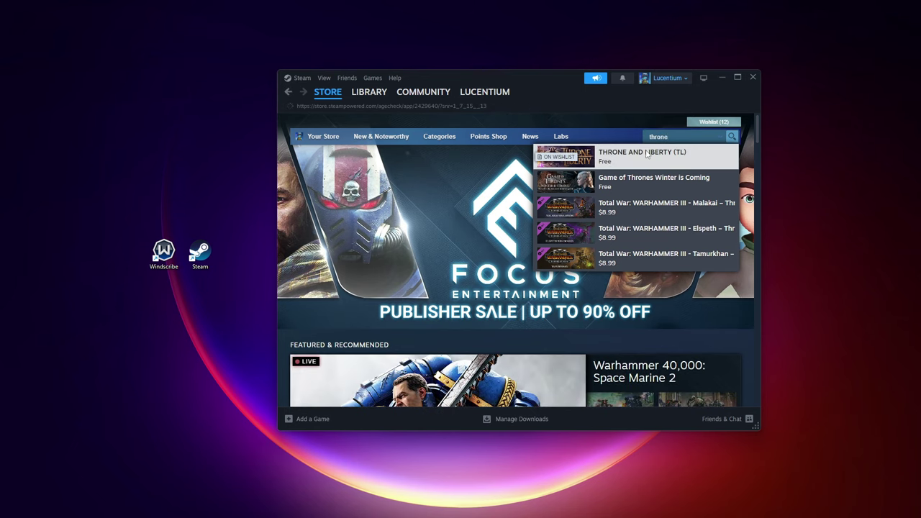
pyautogui.click(505, 362)
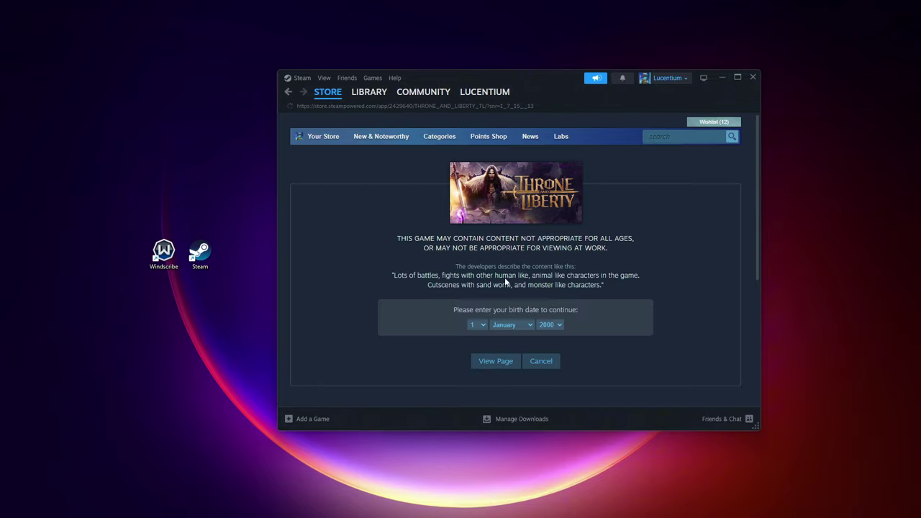
# Add the Standard Early Access Pack ($39.99) to the cart and view the cart
pyautogui.scroll(-3, 584, 259)
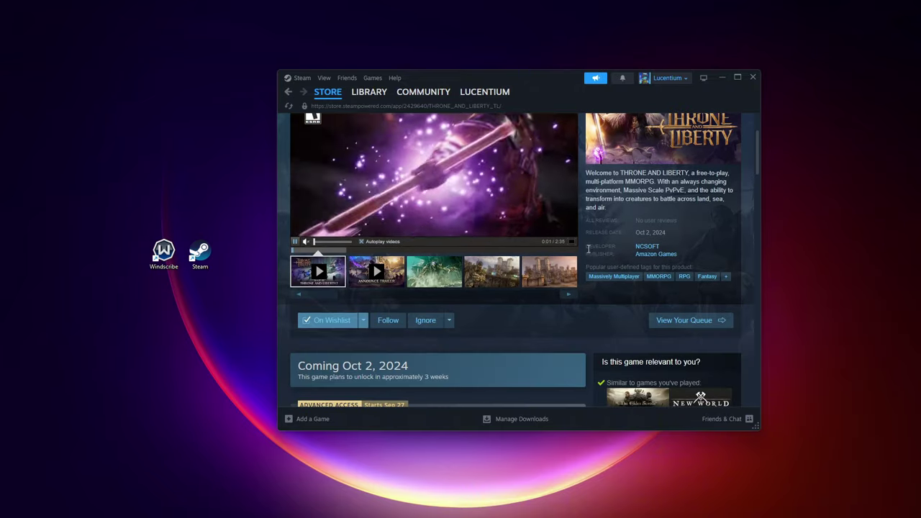
pyautogui.scroll(3, 580, 252)
pyautogui.scroll(-5, 572, 244)
pyautogui.scroll(-2, 575, 237)
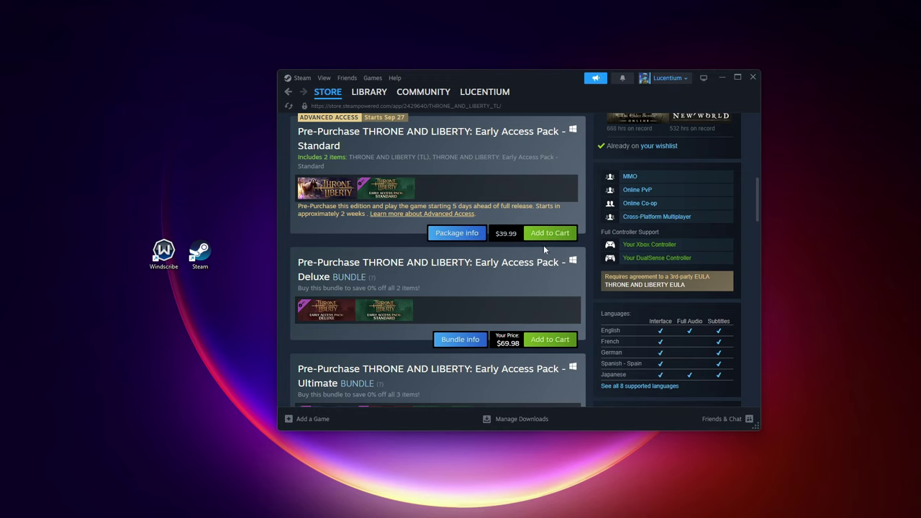
pyautogui.click(549, 232)
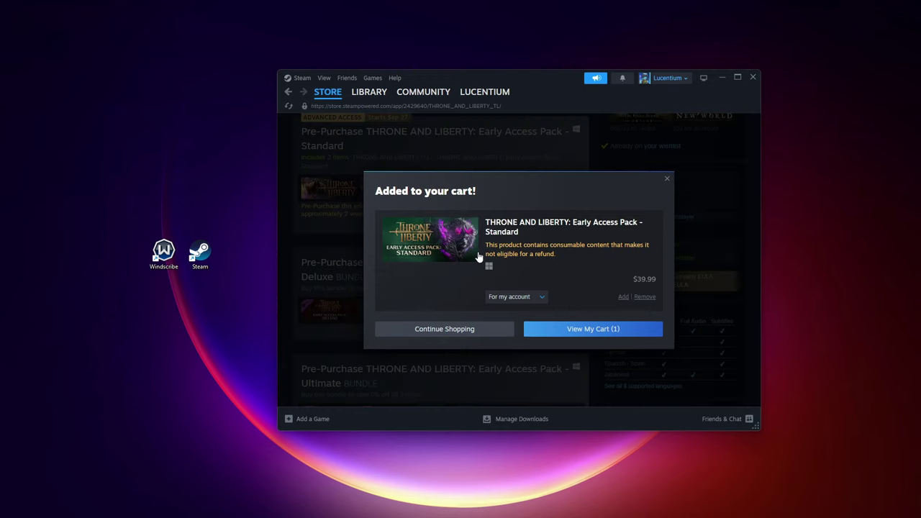
pyautogui.click(580, 335)
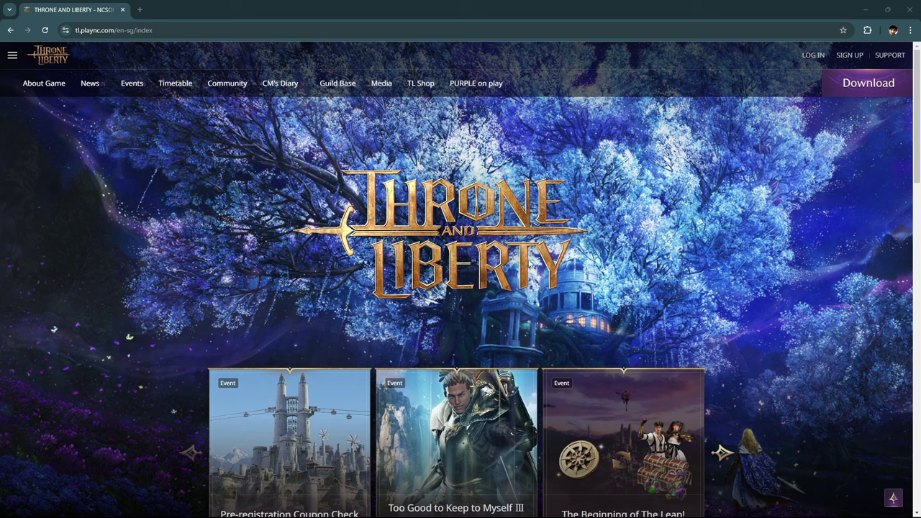
# Open the Download & Install page and download the PURPLE PC installer
pyautogui.click(859, 88)
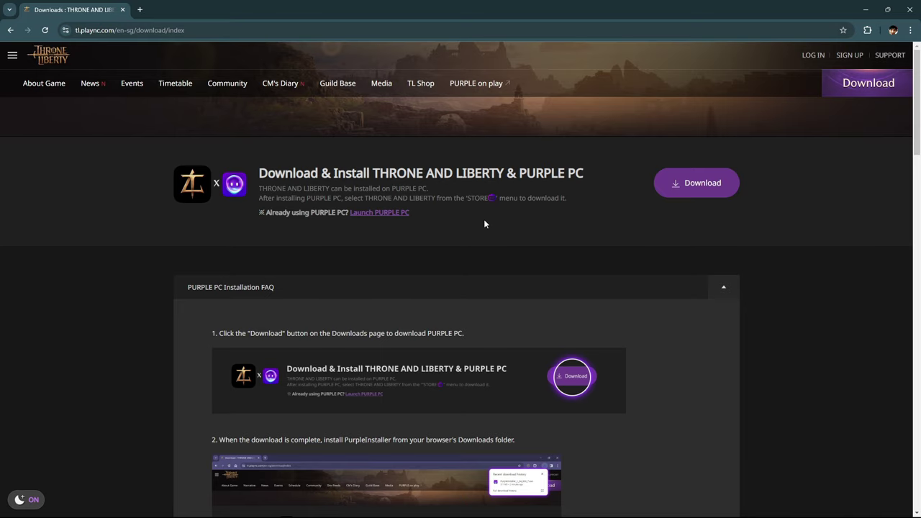
pyautogui.click(681, 186)
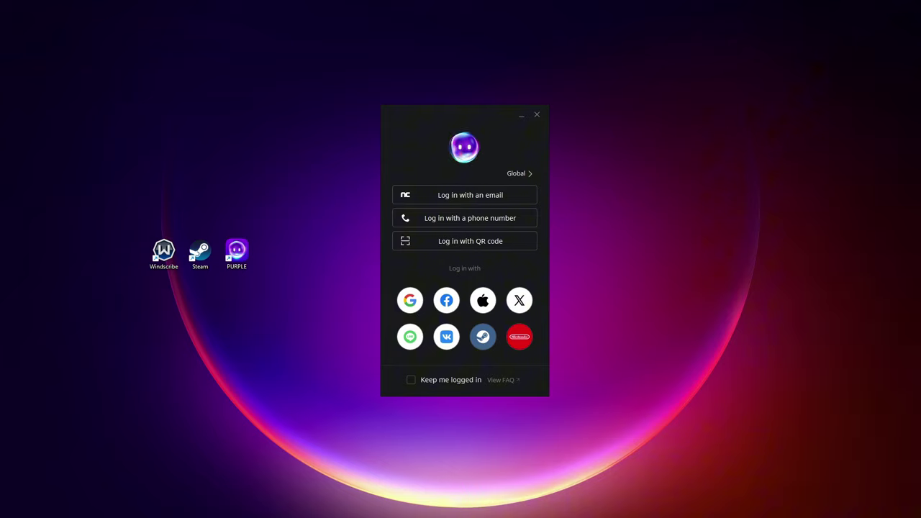
# Bring the Chrome window with the THRONE AND LIBERTY download page back to the front
pyautogui.moveTo(596, 481)
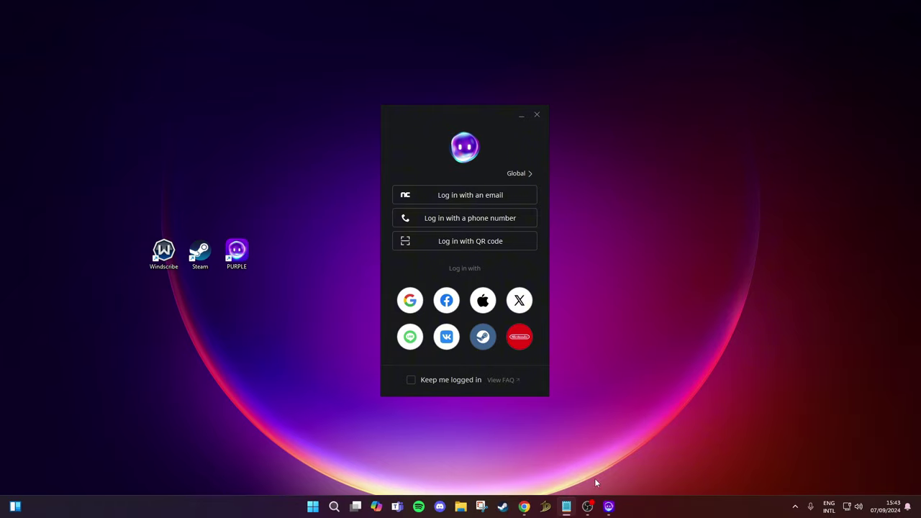
pyautogui.click(524, 507)
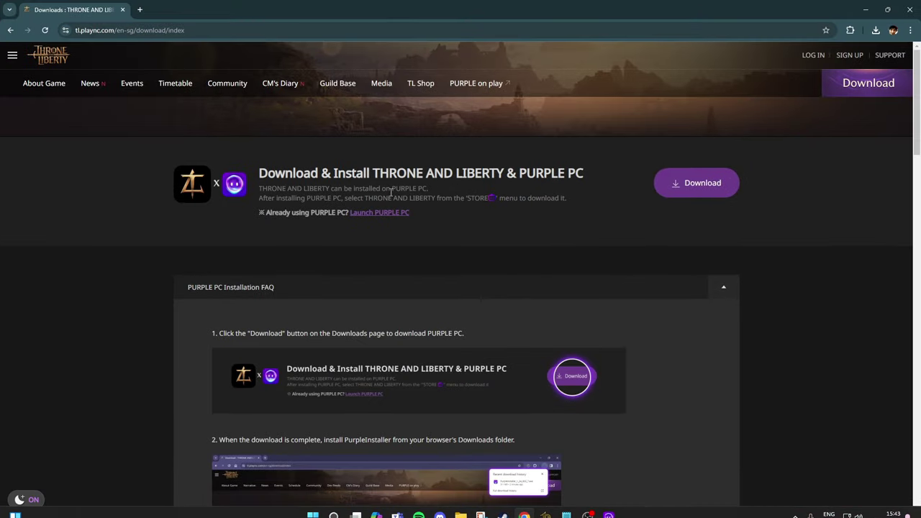
# Start a PLAYNC e-mail signup, enter the birth date and accept the three required terms
pyautogui.click(850, 58)
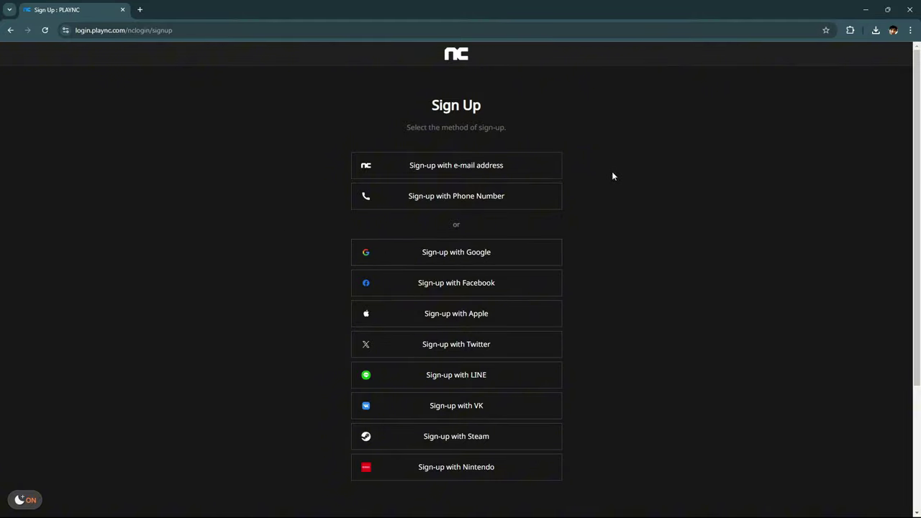
pyautogui.click(461, 172)
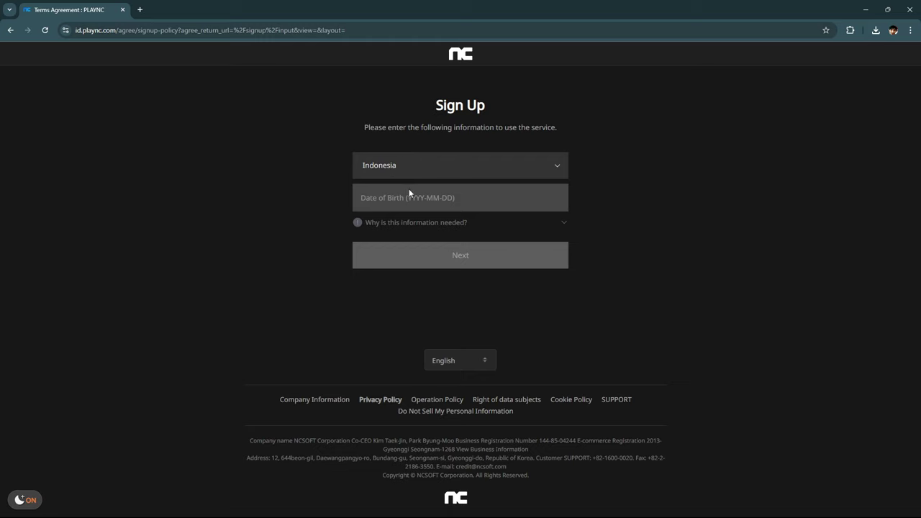
pyautogui.click(402, 197)
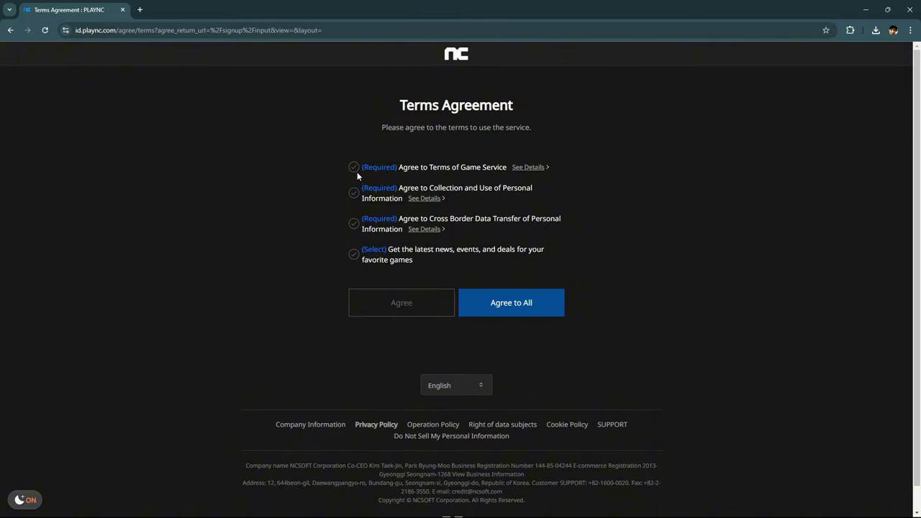
pyautogui.click(353, 167)
pyautogui.click(354, 192)
pyautogui.click(354, 223)
pyautogui.click(427, 311)
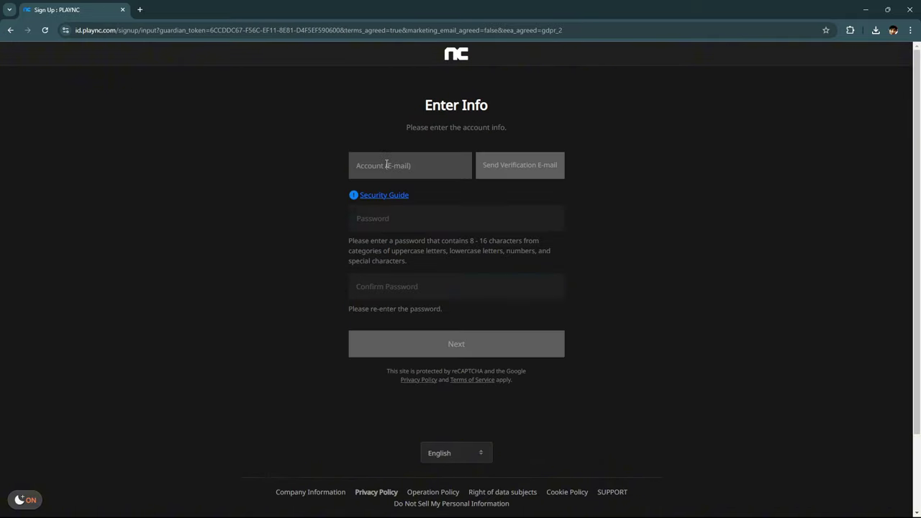
# Fill in the account e-mail and details, then finish signup and proceed to sign-in
pyautogui.click(387, 165)
pyautogui.click(416, 323)
pyautogui.click(384, 166)
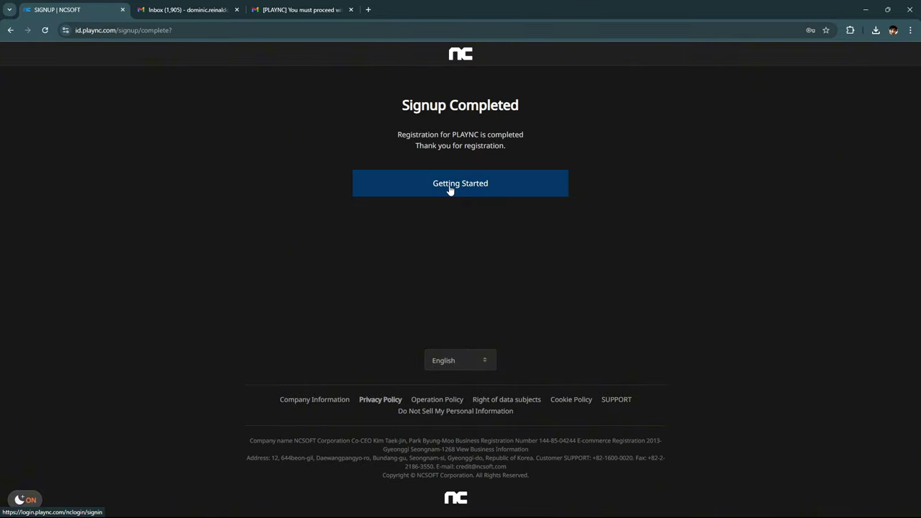
pyautogui.click(449, 189)
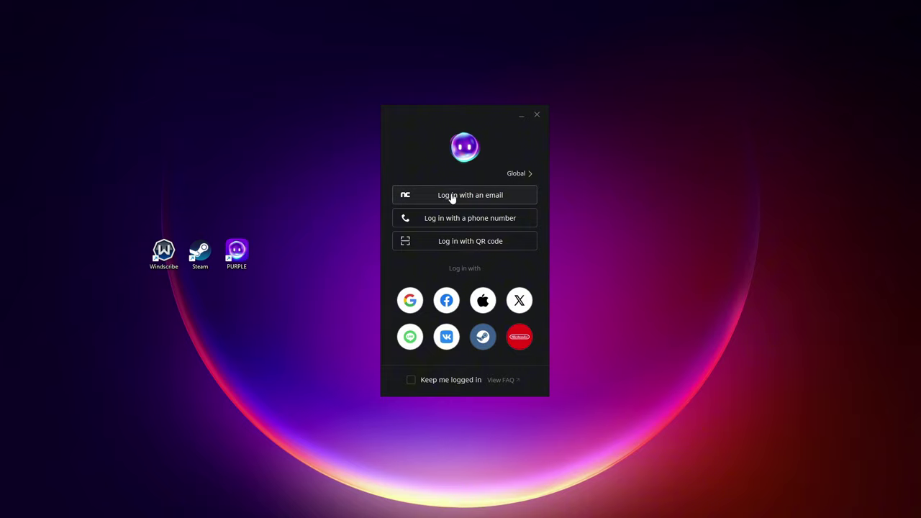
# Choose 'Log in with an email' in the PURPLE launcher
pyautogui.click(464, 199)
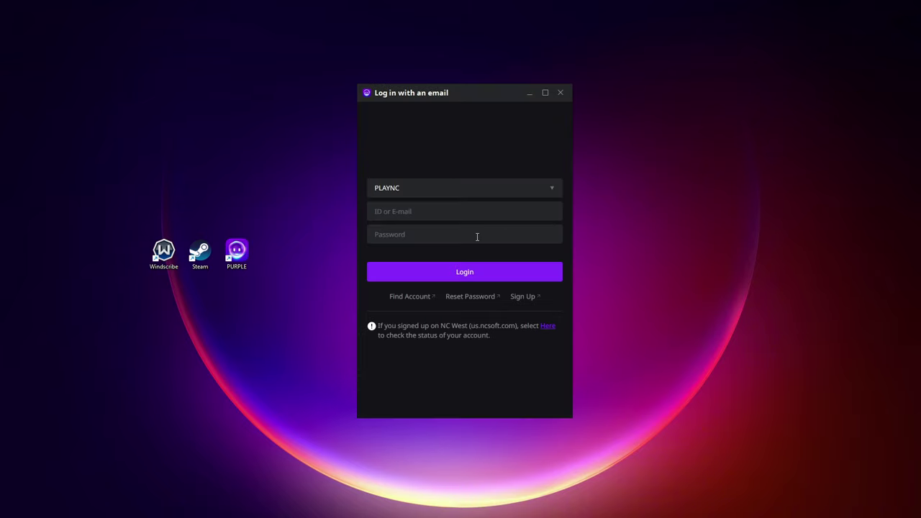